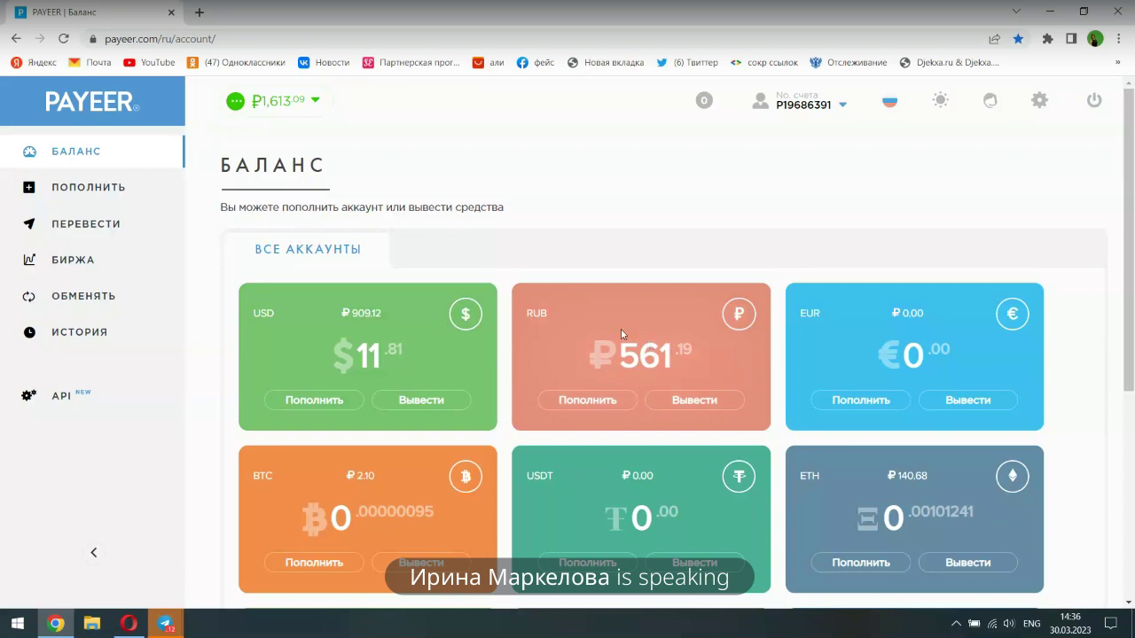
Look over the currency balances on the Payeer balance page and open the account details
{"action": "scroll", "coordinate": [561, 337], "scroll_direction": "down", "scroll_amount": 3}
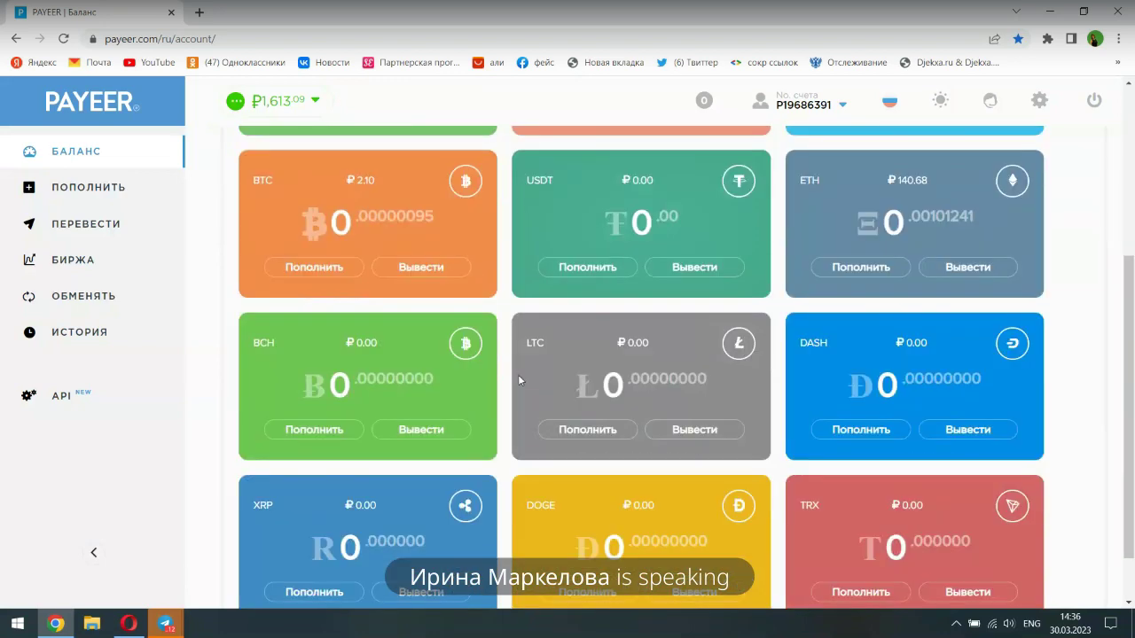
{"action": "scroll", "coordinate": [519, 381], "scroll_direction": "up", "scroll_amount": 3}
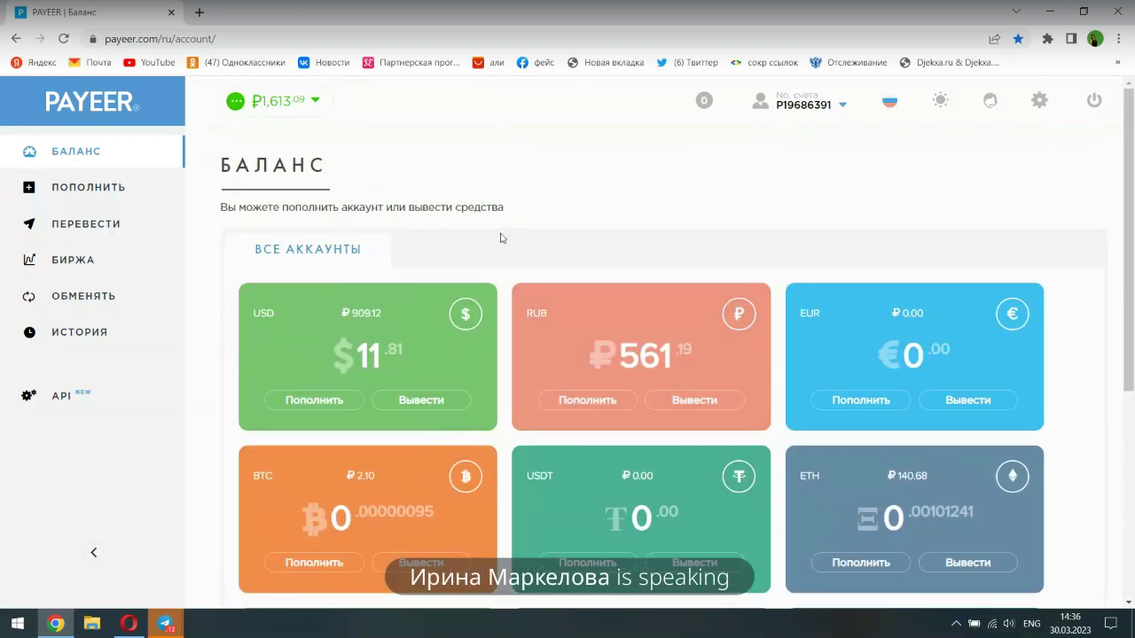
{"action": "left_click", "coordinate": [776, 113]}
{"action": "mouse_move", "coordinate": [829, 124]}
Switch to Telegram and look through the "блокнот" chat for the saved wallet details
{"action": "key", "text": "alt+Tab"}
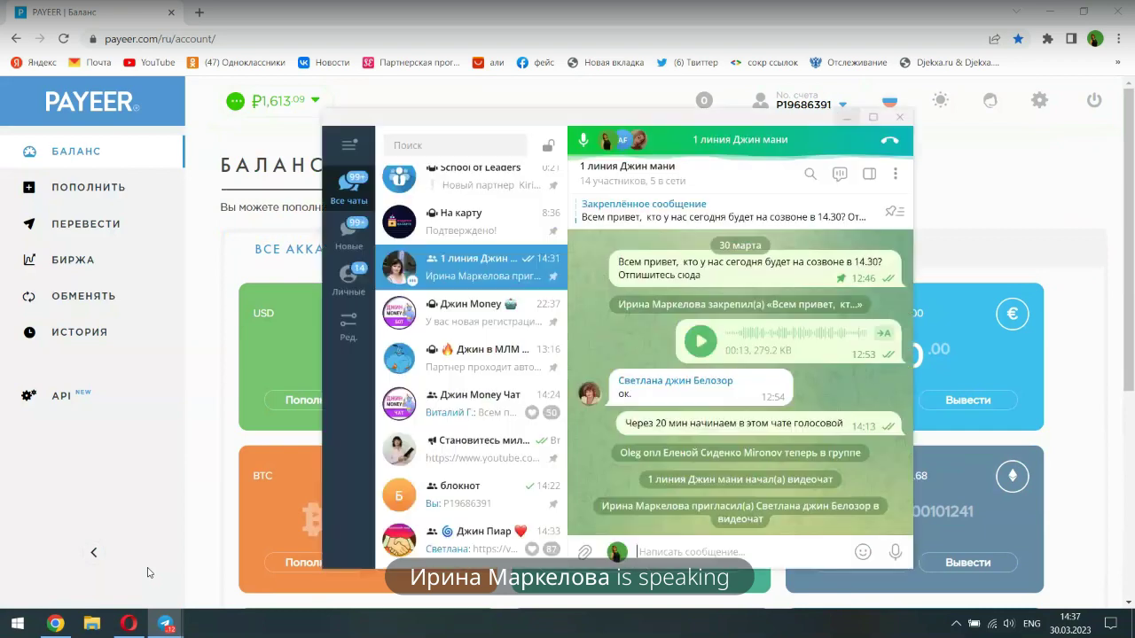
{"action": "left_click", "coordinate": [467, 498]}
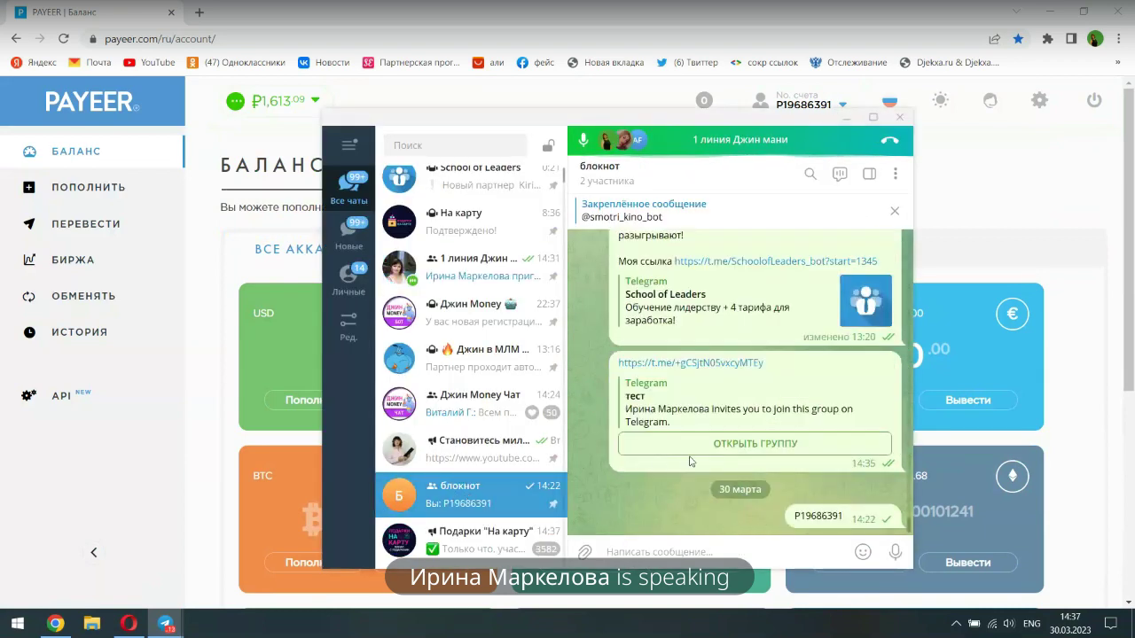
{"action": "scroll", "coordinate": [690, 461], "scroll_direction": "up", "scroll_amount": 1}
{"action": "scroll", "coordinate": [689, 461], "scroll_direction": "down", "scroll_amount": 1}
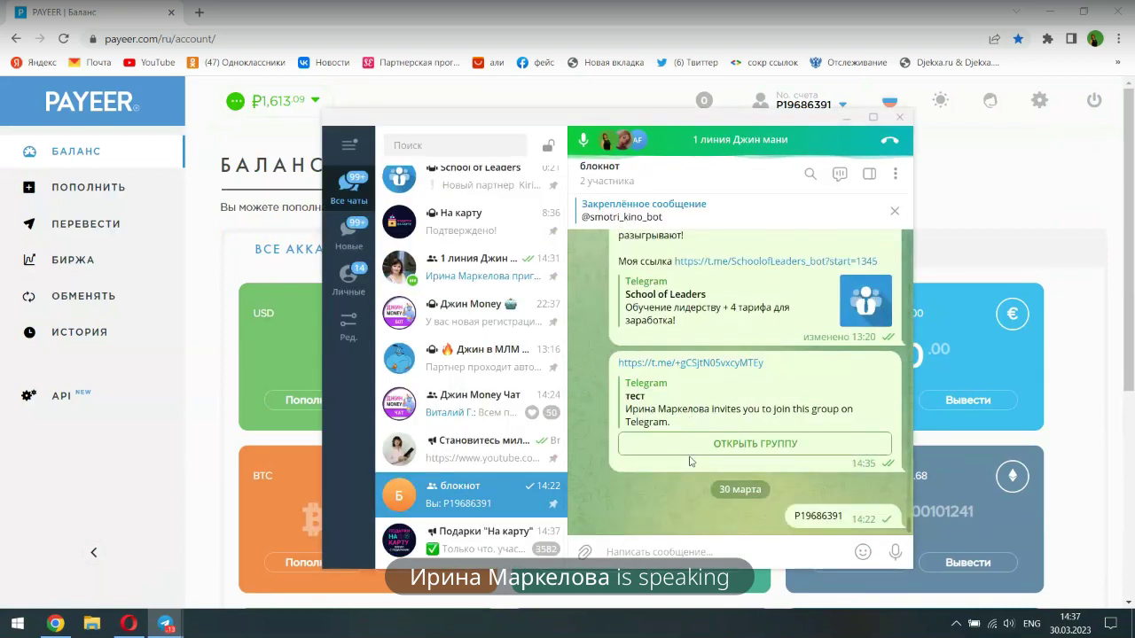
{"action": "scroll", "coordinate": [680, 442], "scroll_direction": "up", "scroll_amount": 1}
{"action": "scroll", "coordinate": [683, 416], "scroll_direction": "up", "scroll_amount": 6}
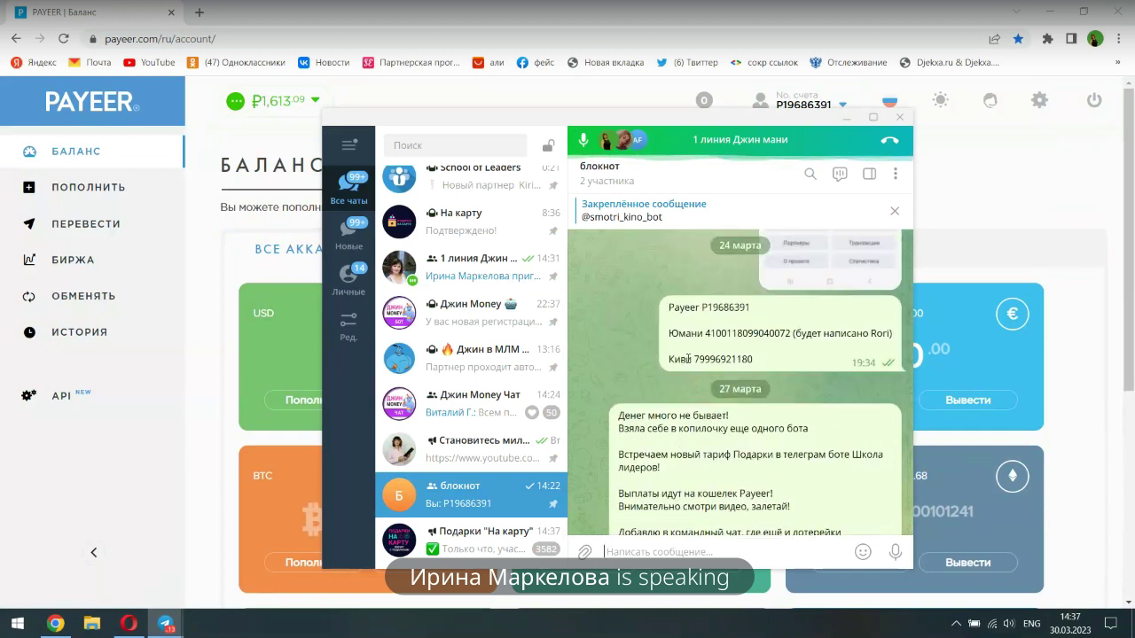
{"action": "scroll", "coordinate": [692, 377], "scroll_direction": "down", "scroll_amount": 1}
{"action": "scroll", "coordinate": [664, 363], "scroll_direction": "up", "scroll_amount": 4}
{"action": "scroll", "coordinate": [661, 359], "scroll_direction": "down", "scroll_amount": 10}
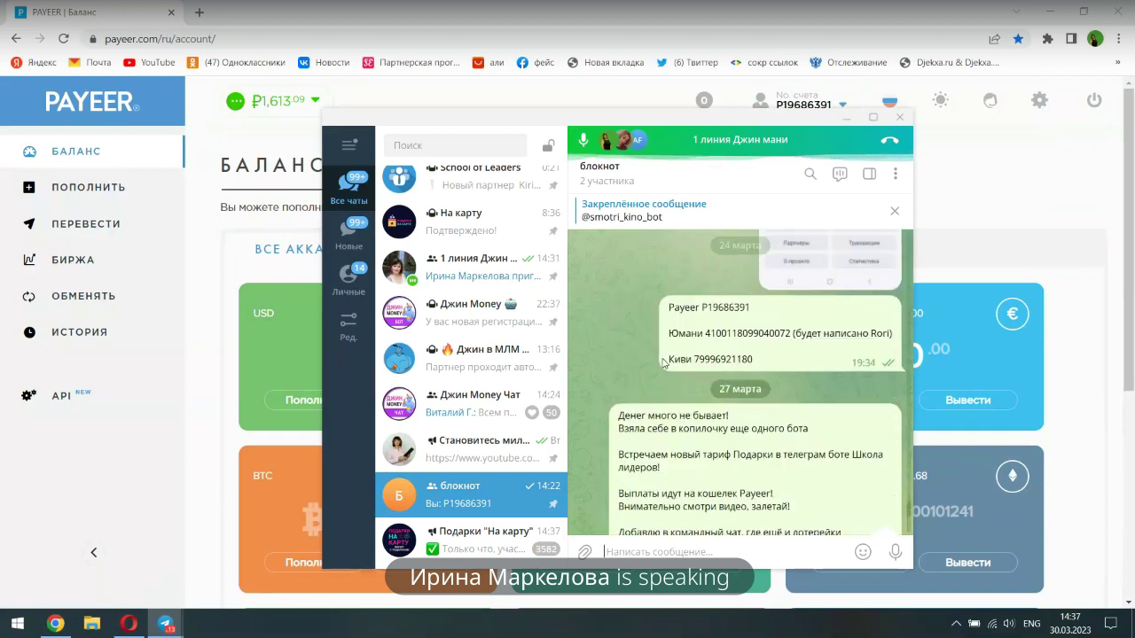
Return to Payeer in the browser and open the identification page from the account details
{"action": "left_click", "coordinate": [846, 117]}
{"action": "left_click", "coordinate": [822, 118]}
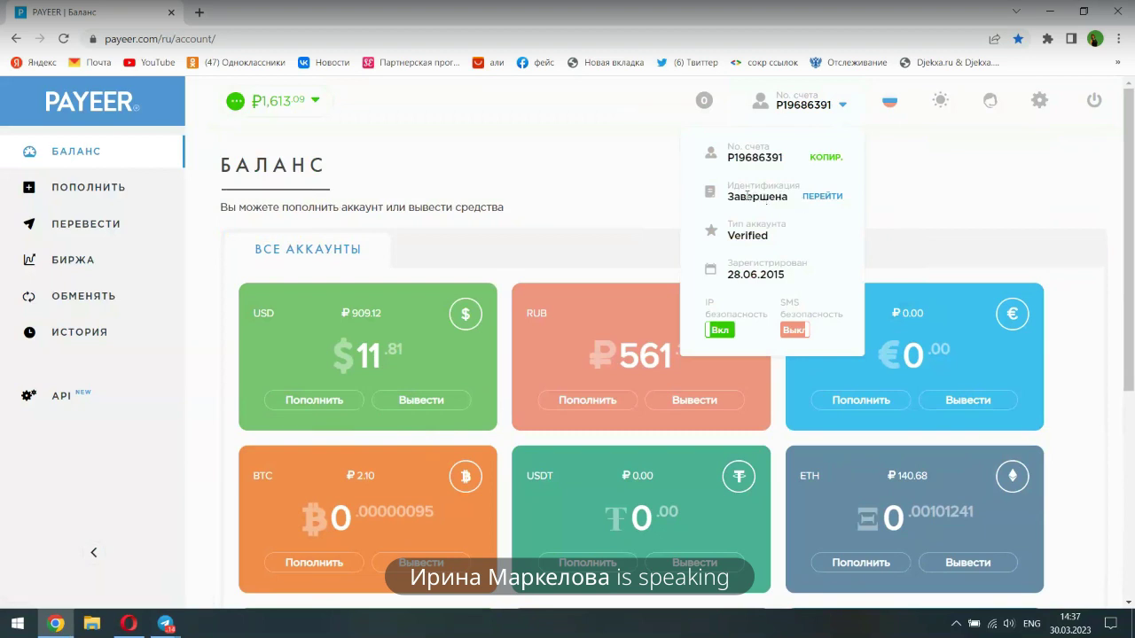
{"action": "left_click", "coordinate": [815, 198]}
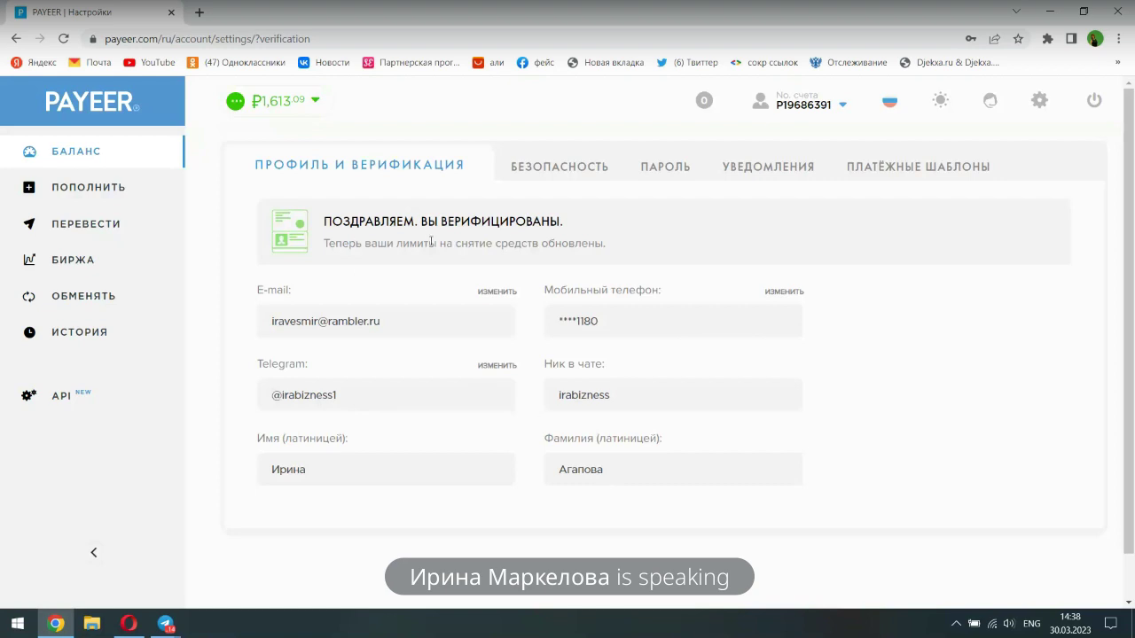
Open the security settings and examine the 2FA confirmation methods, password recovery and Master Key options
{"action": "left_click", "coordinate": [536, 171]}
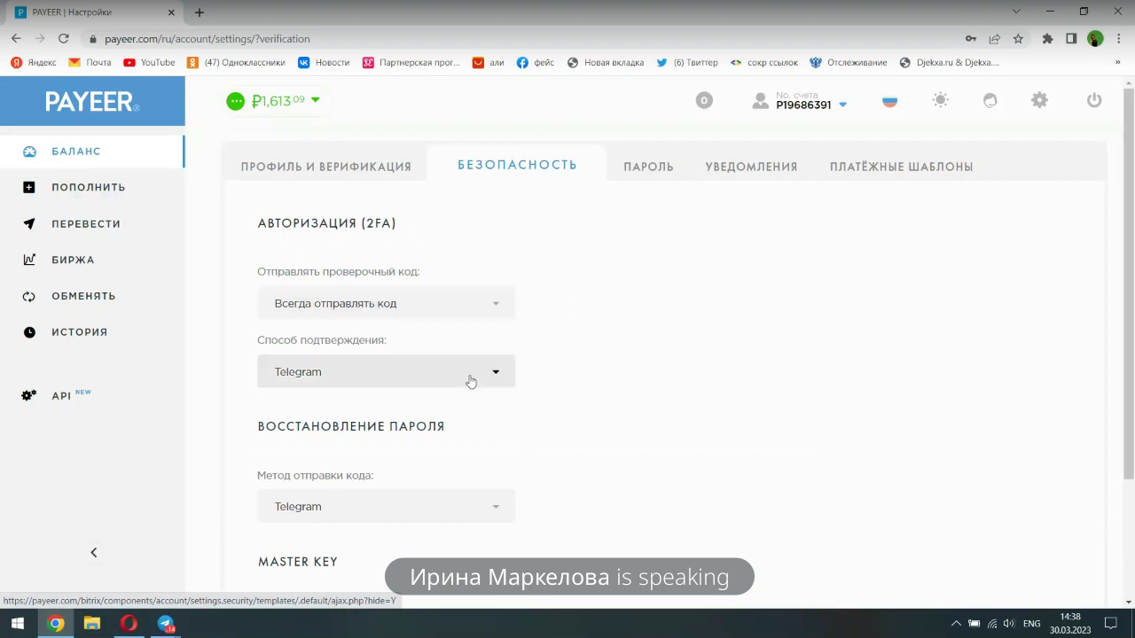
{"action": "left_click", "coordinate": [498, 376]}
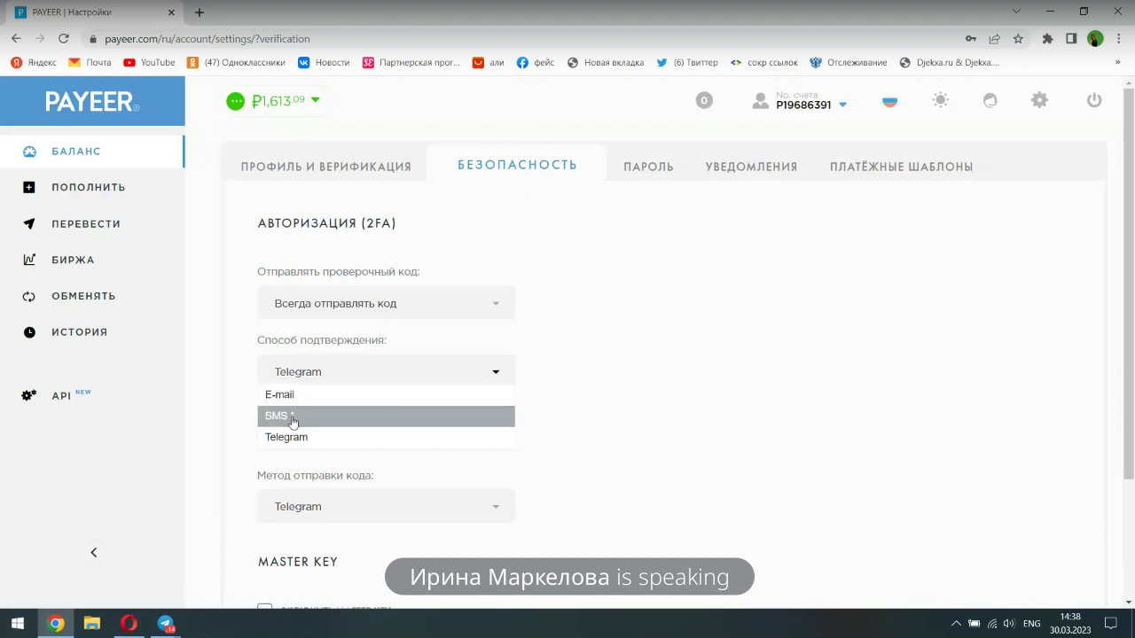
{"action": "scroll", "coordinate": [245, 414], "scroll_direction": "down", "scroll_amount": 2}
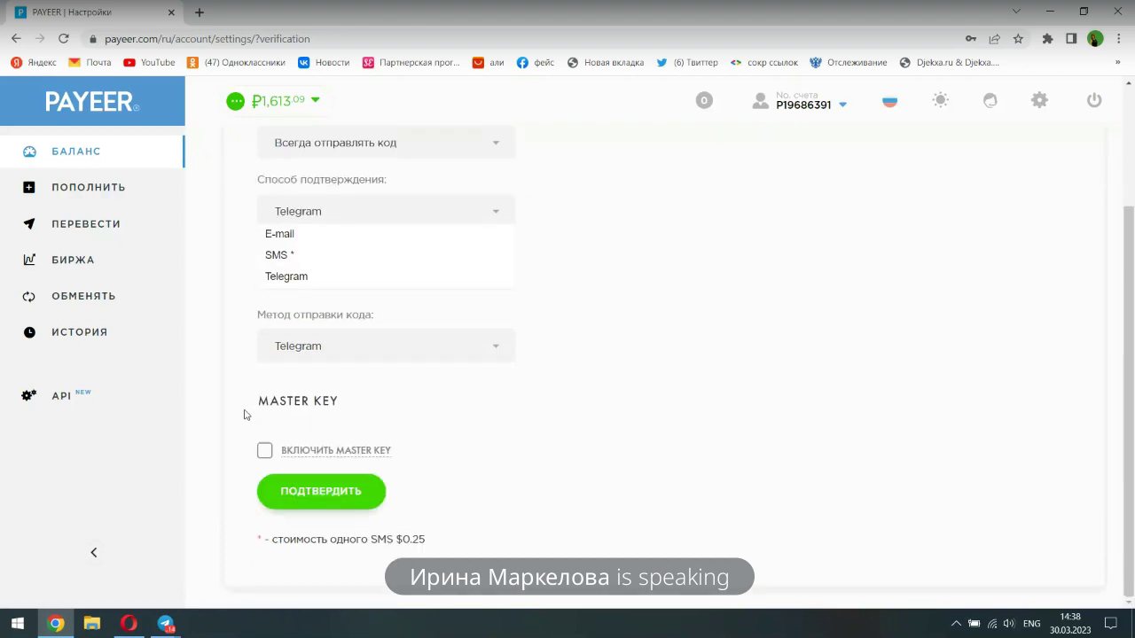
{"action": "scroll", "coordinate": [245, 414], "scroll_direction": "up", "scroll_amount": 2}
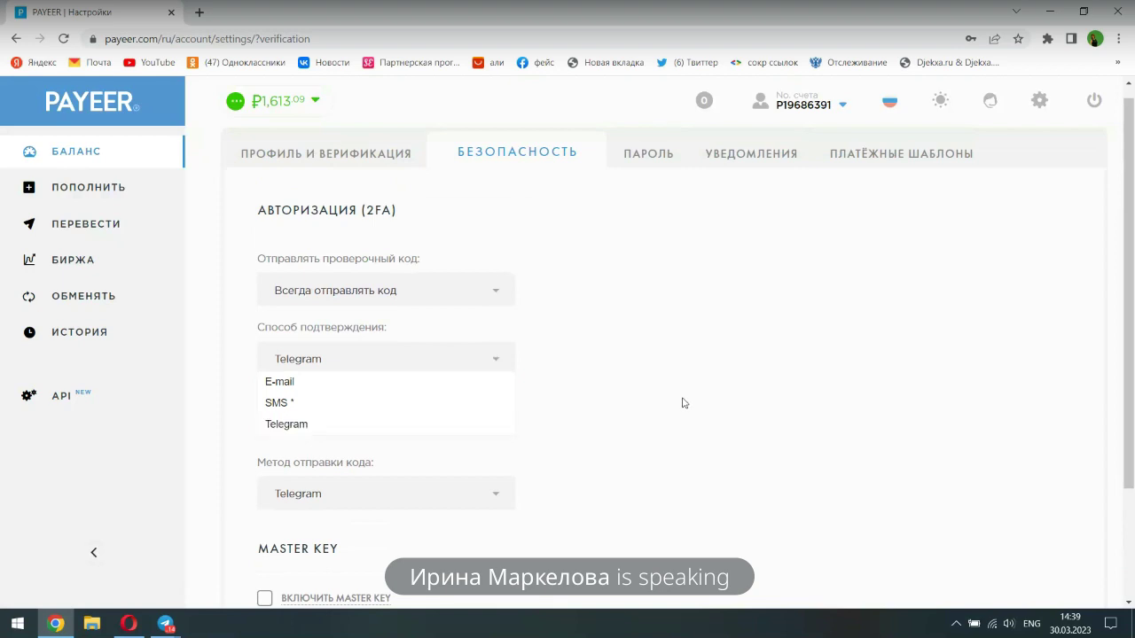
{"action": "scroll", "coordinate": [683, 404], "scroll_direction": "down", "scroll_amount": 2}
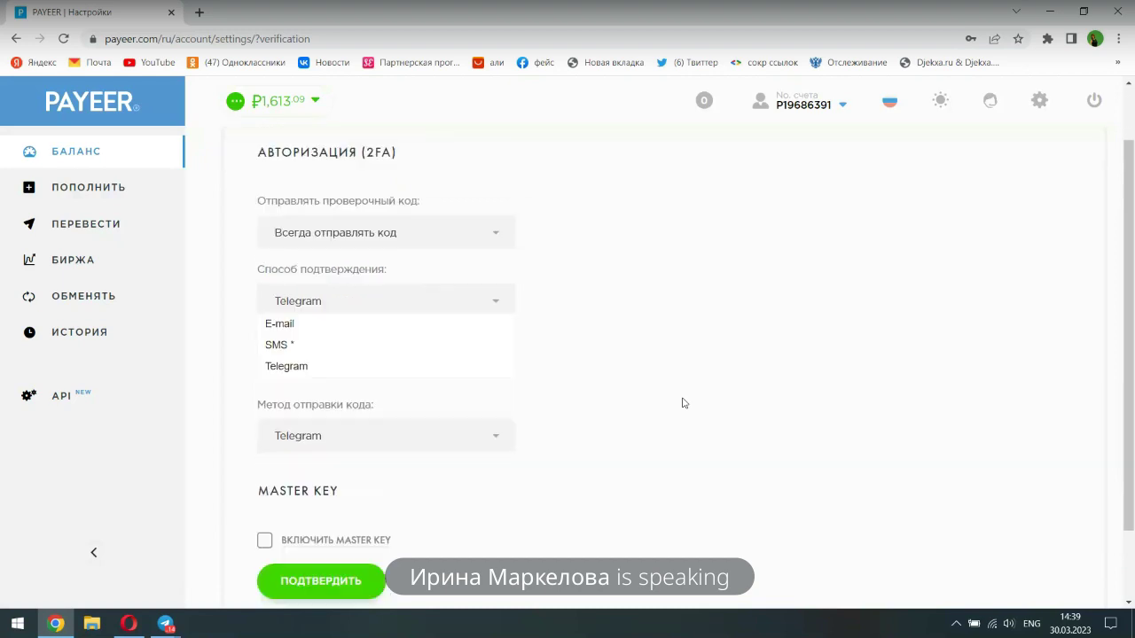
{"action": "scroll", "coordinate": [682, 403], "scroll_direction": "up", "scroll_amount": 2}
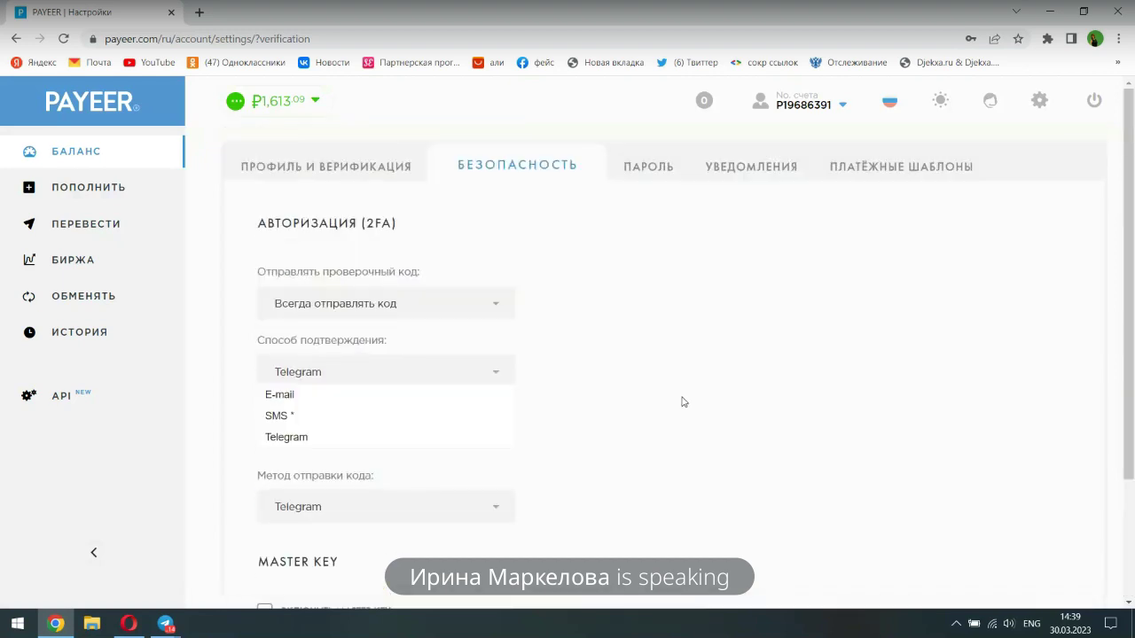
View the password settings and the notification settings, including the currency choices for the minimum notification amount
{"action": "left_click", "coordinate": [647, 171]}
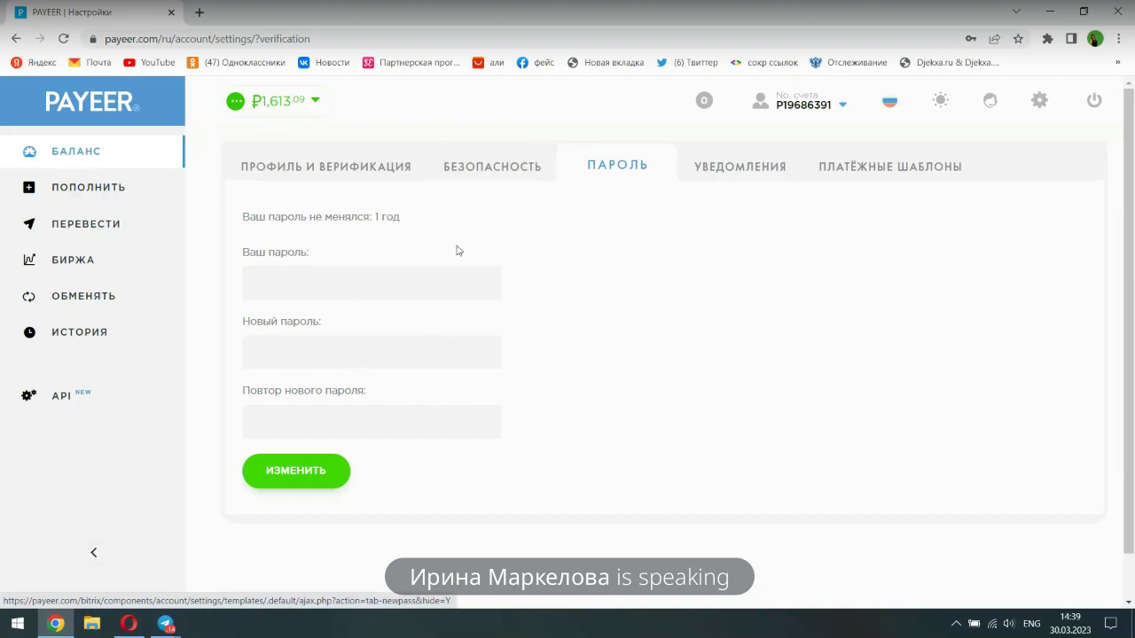
{"action": "left_click", "coordinate": [739, 170]}
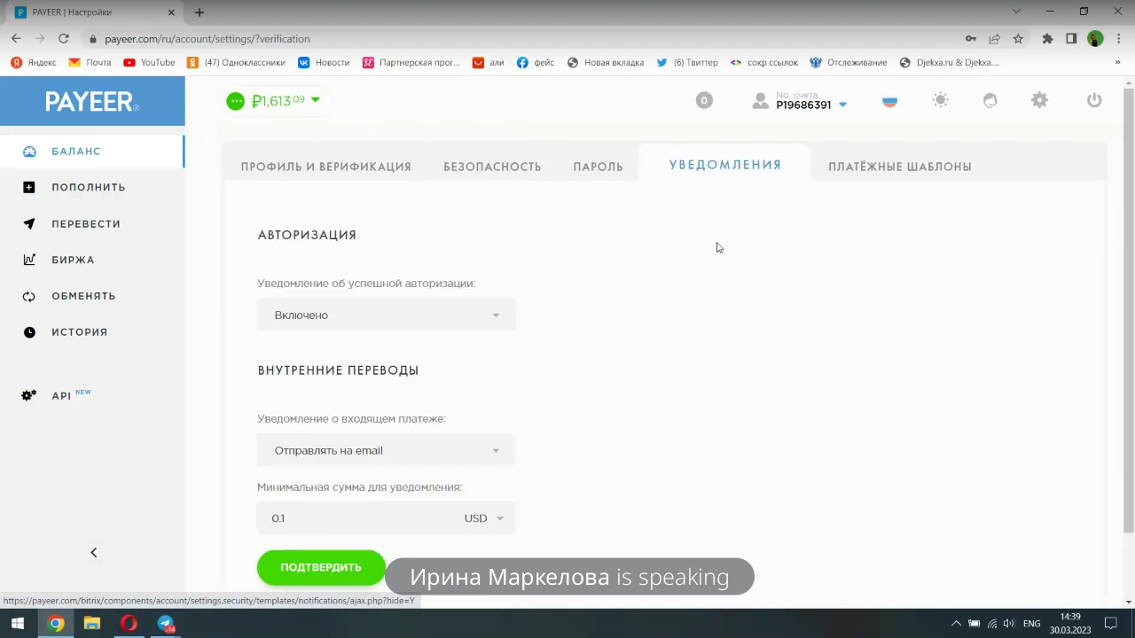
{"action": "scroll", "coordinate": [694, 282], "scroll_direction": "down", "scroll_amount": 1}
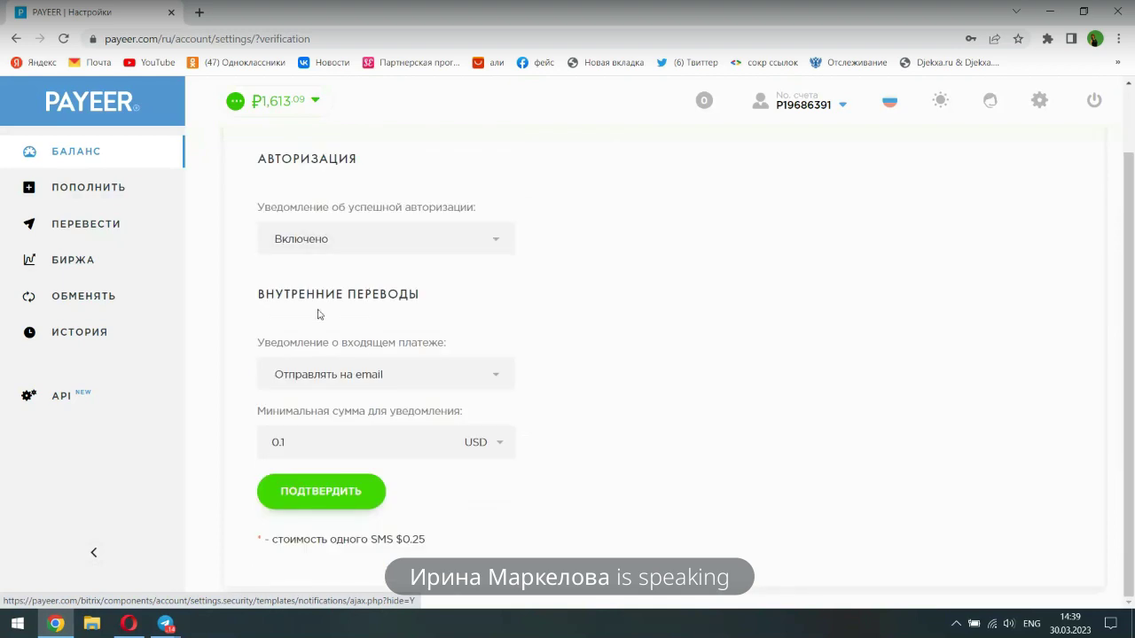
{"action": "left_click", "coordinate": [286, 448]}
{"action": "left_click", "coordinate": [479, 445]}
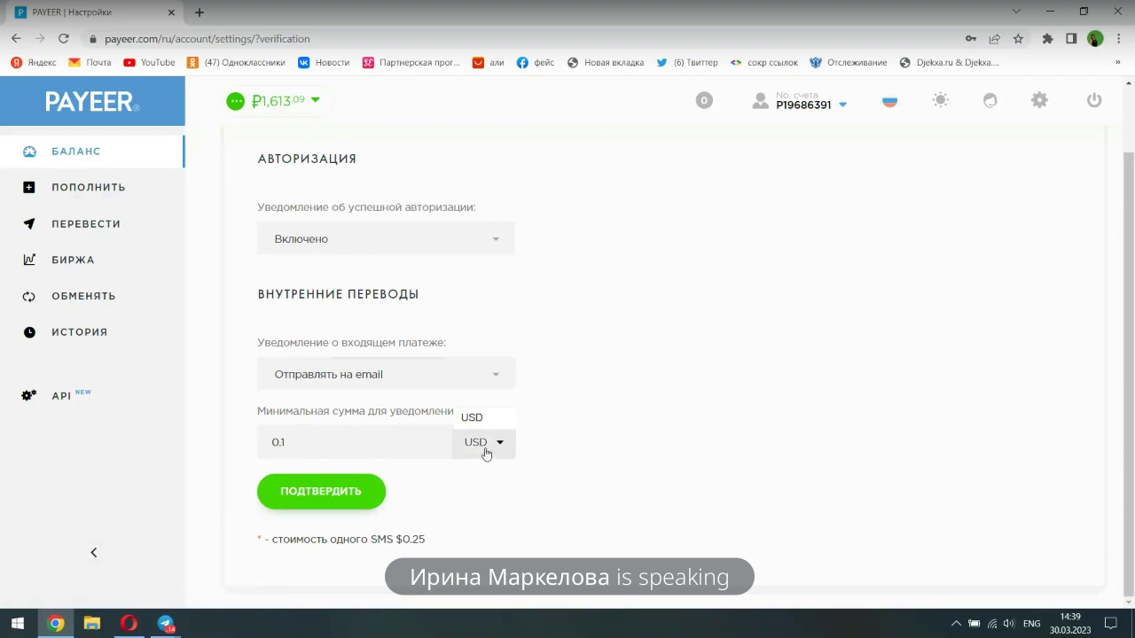
{"action": "left_click", "coordinate": [550, 453]}
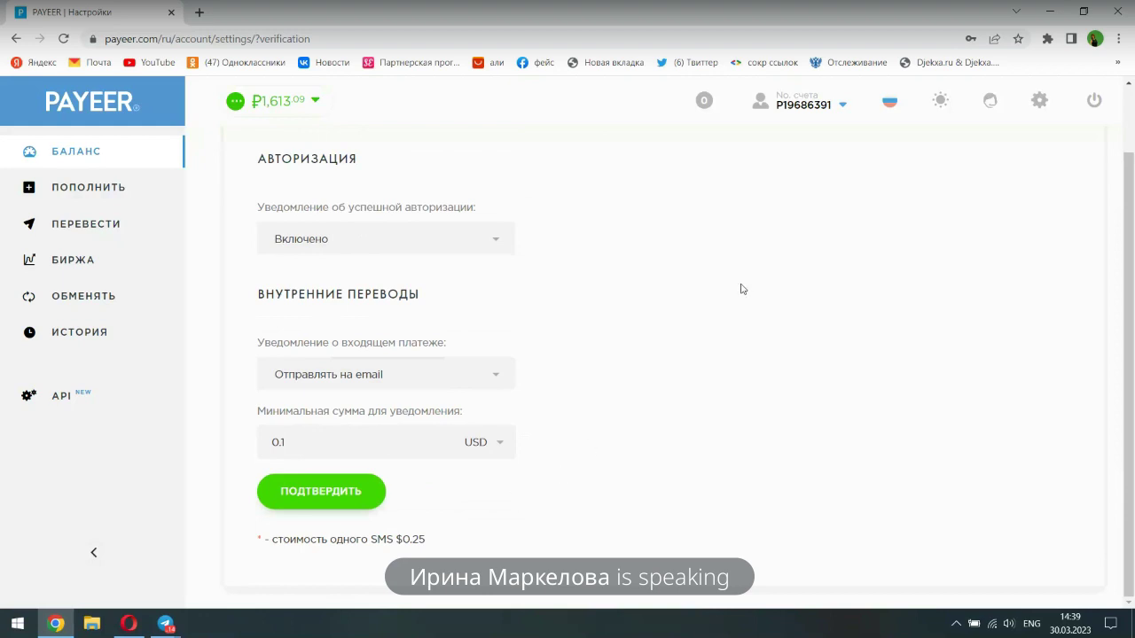
Open the top-up page and examine the payment systems and exchangers offered for funding the USD account
{"action": "left_click", "coordinate": [86, 193]}
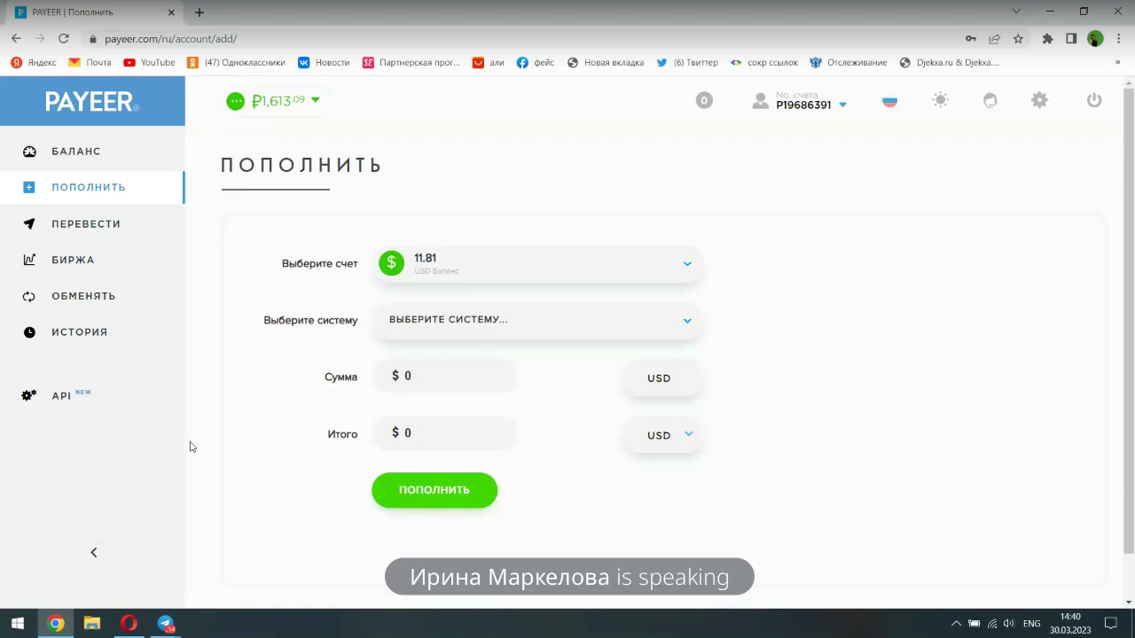
{"action": "left_click", "coordinate": [669, 340]}
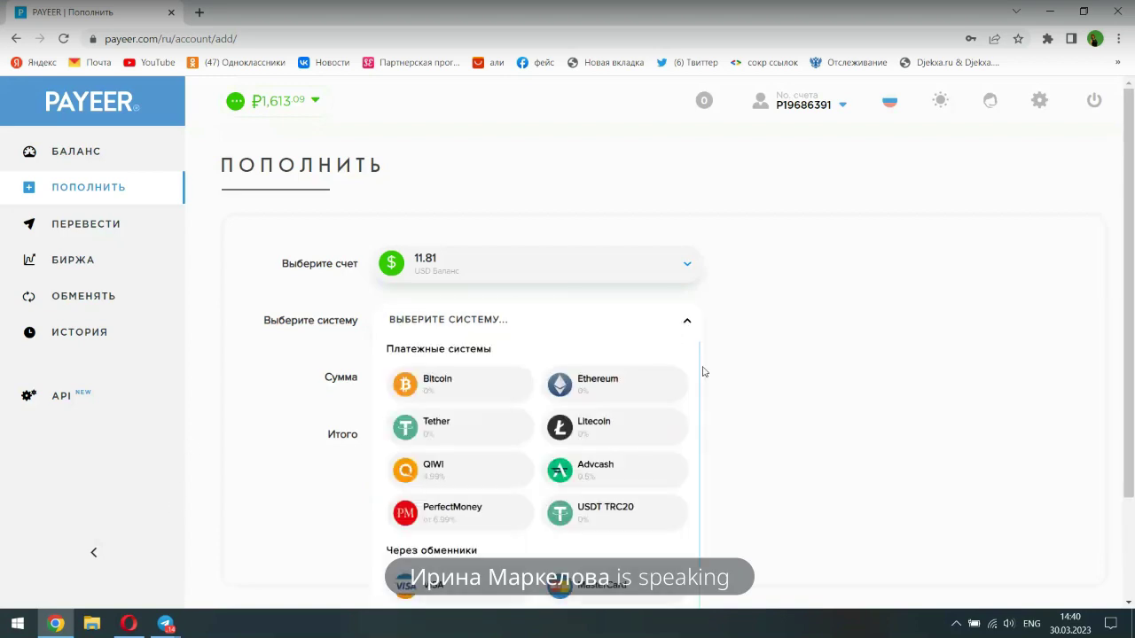
{"action": "scroll", "coordinate": [768, 392], "scroll_direction": "down", "scroll_amount": 1}
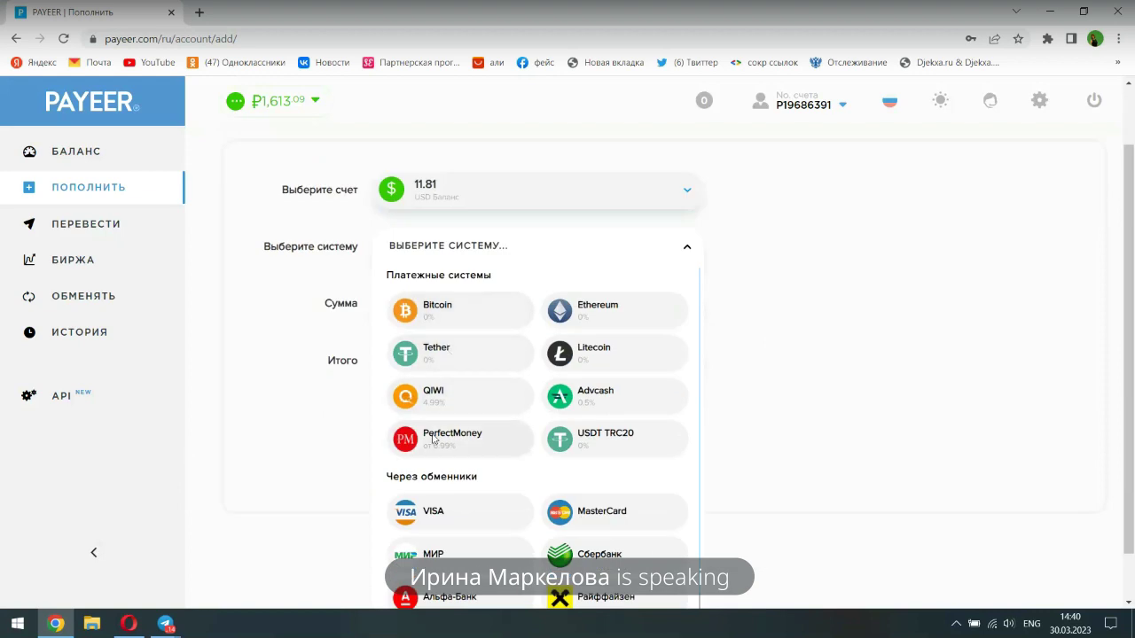
{"action": "scroll", "coordinate": [687, 412], "scroll_direction": "down", "scroll_amount": 1}
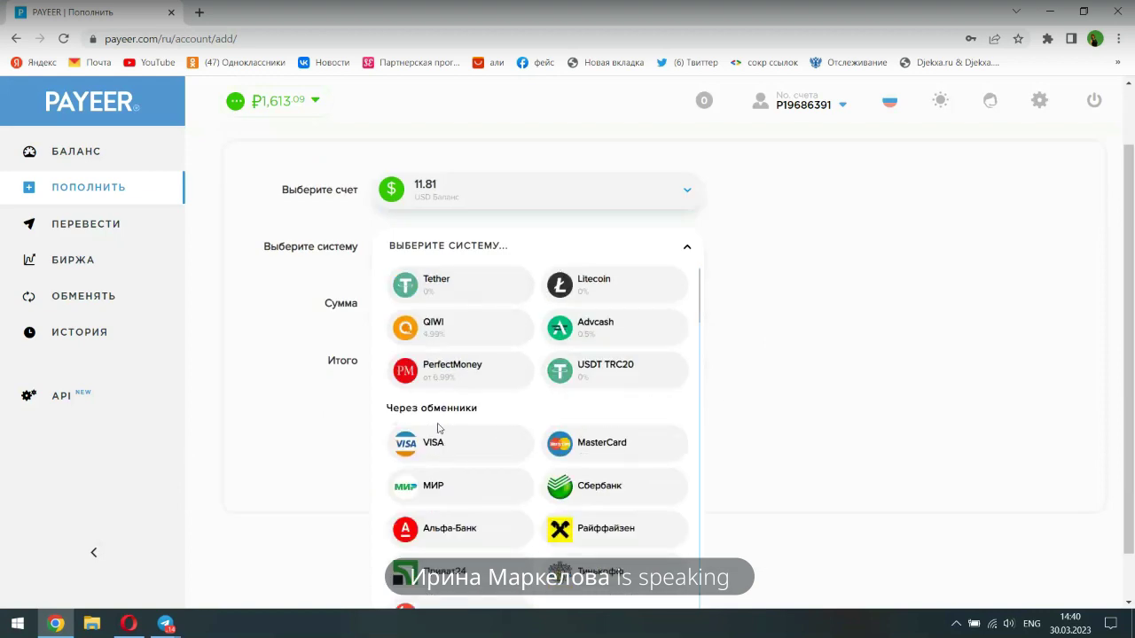
{"action": "scroll", "coordinate": [352, 428], "scroll_direction": "down", "scroll_amount": 1}
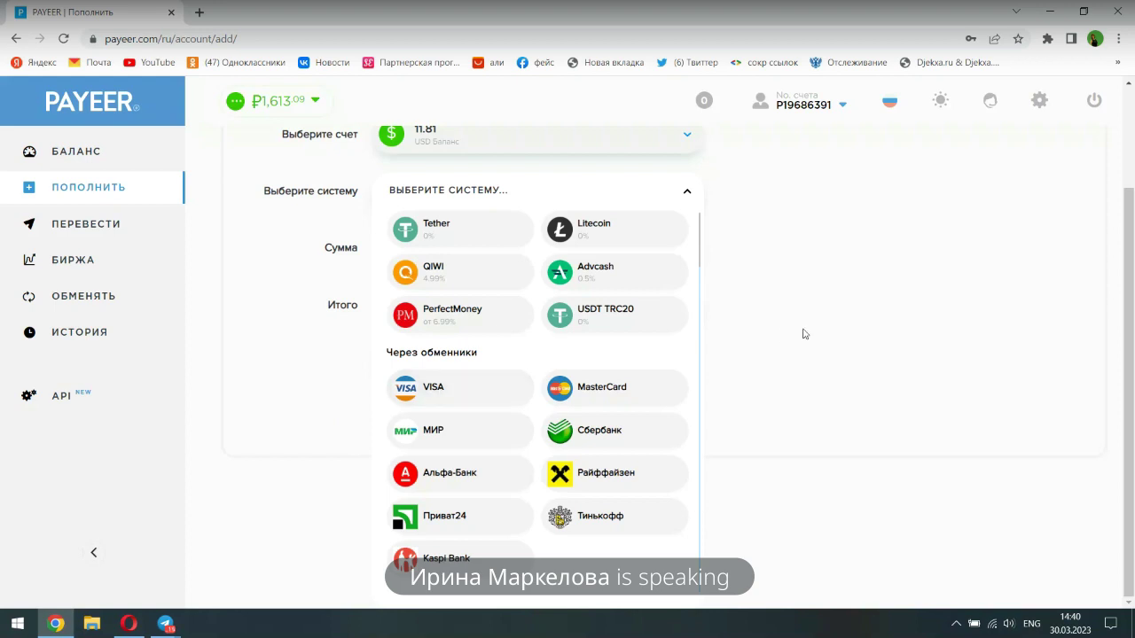
{"action": "scroll", "coordinate": [804, 333], "scroll_direction": "up", "scroll_amount": 1}
{"action": "scroll", "coordinate": [804, 333], "scroll_direction": "down", "scroll_amount": 1}
{"action": "scroll", "coordinate": [299, 378], "scroll_direction": "up", "scroll_amount": 1}
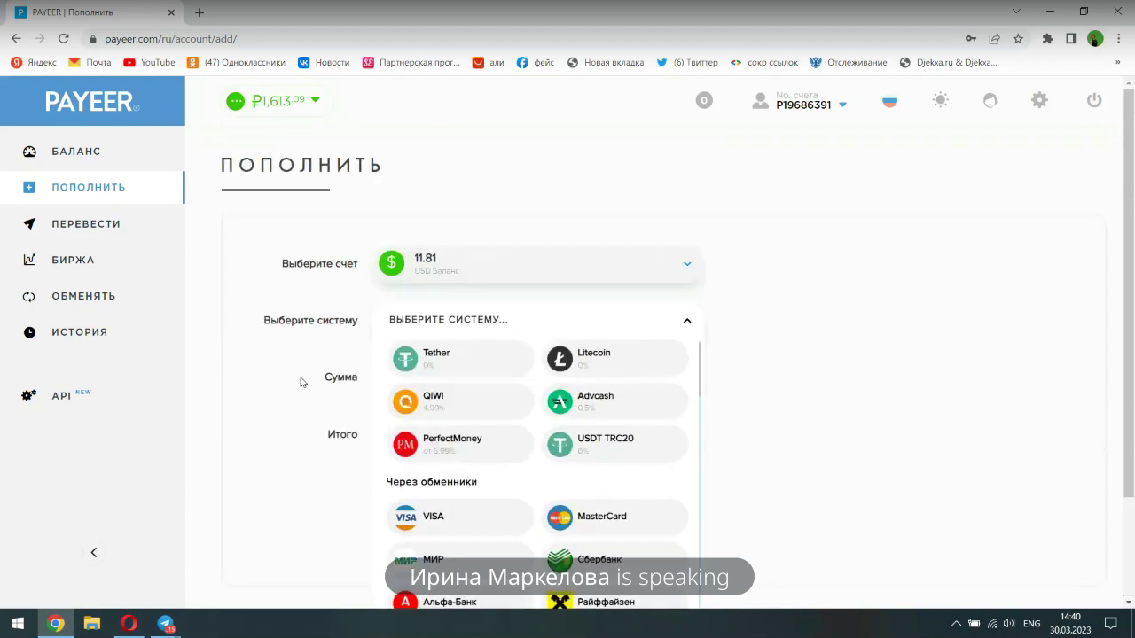
{"action": "left_click", "coordinate": [868, 362]}
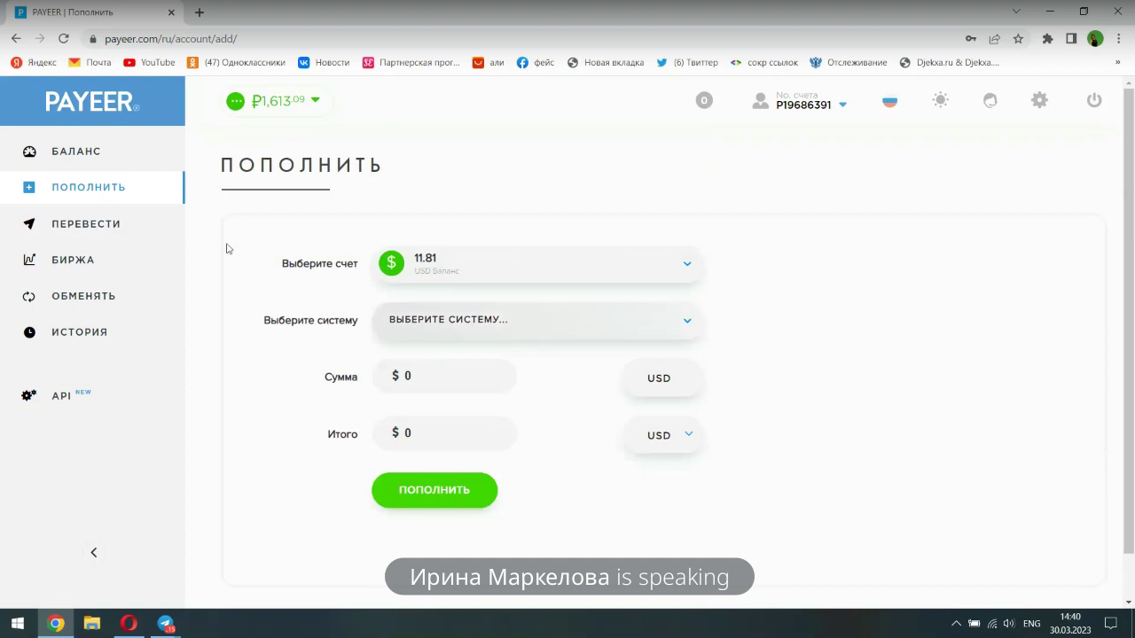
On the transfer page, choose Payeer as the payment system and activate the recipient account field
{"action": "left_click", "coordinate": [86, 224]}
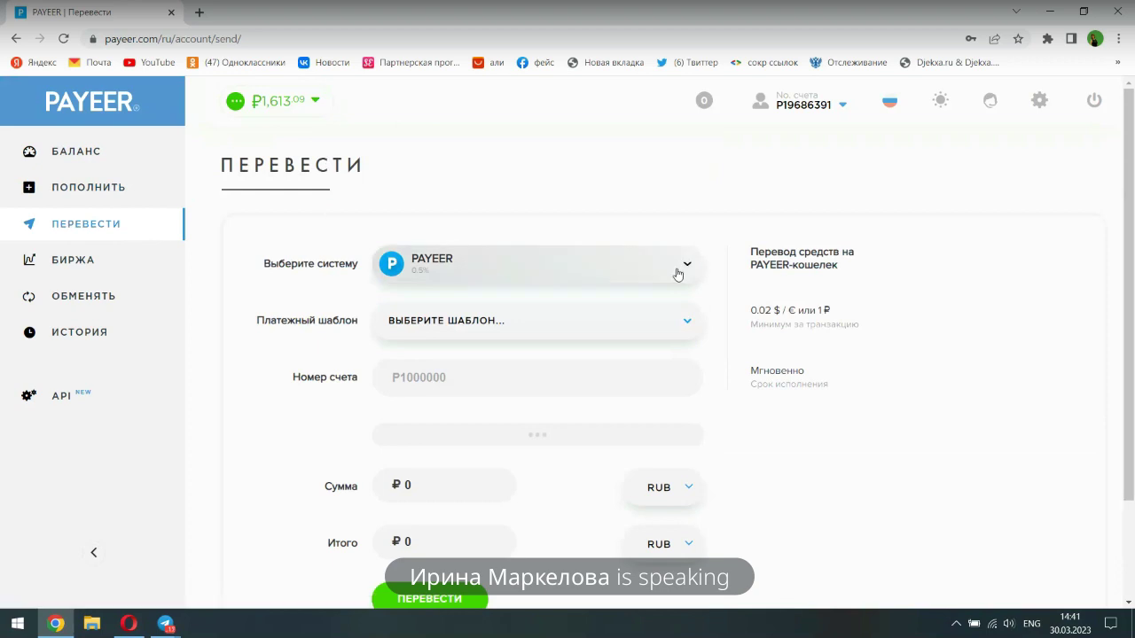
{"action": "left_click", "coordinate": [582, 266]}
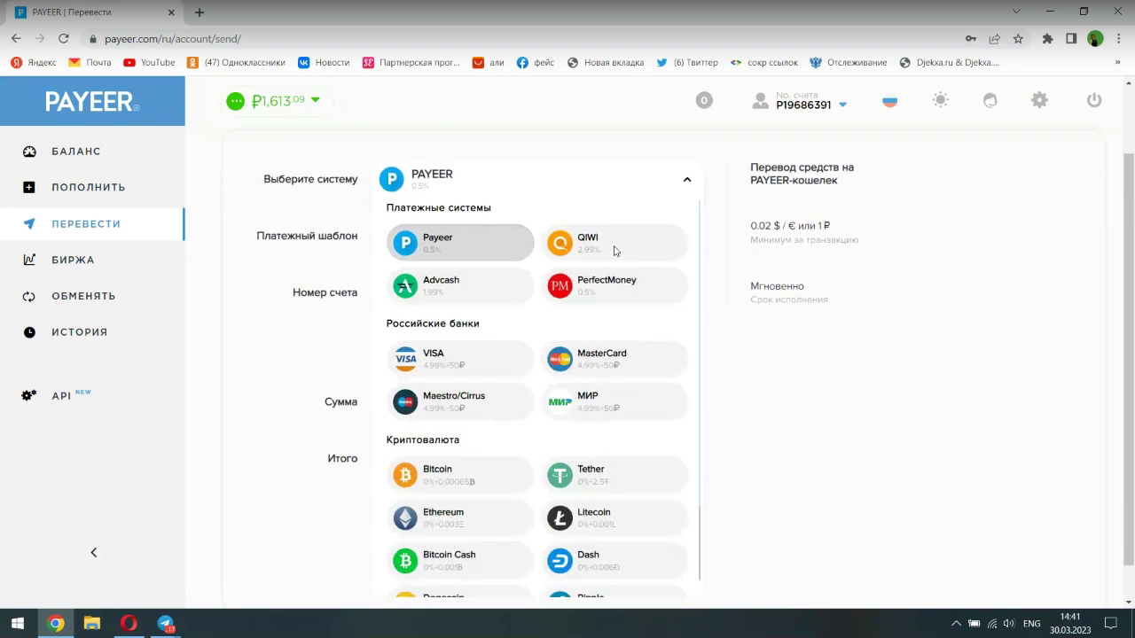
{"action": "left_click", "coordinate": [448, 247]}
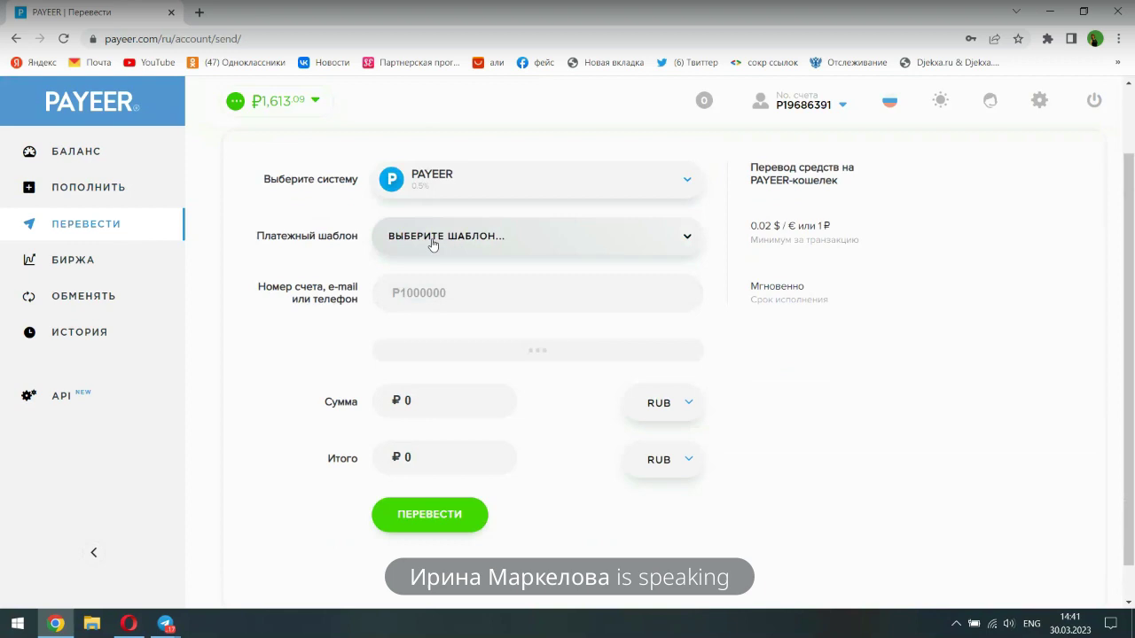
{"action": "left_click", "coordinate": [413, 301]}
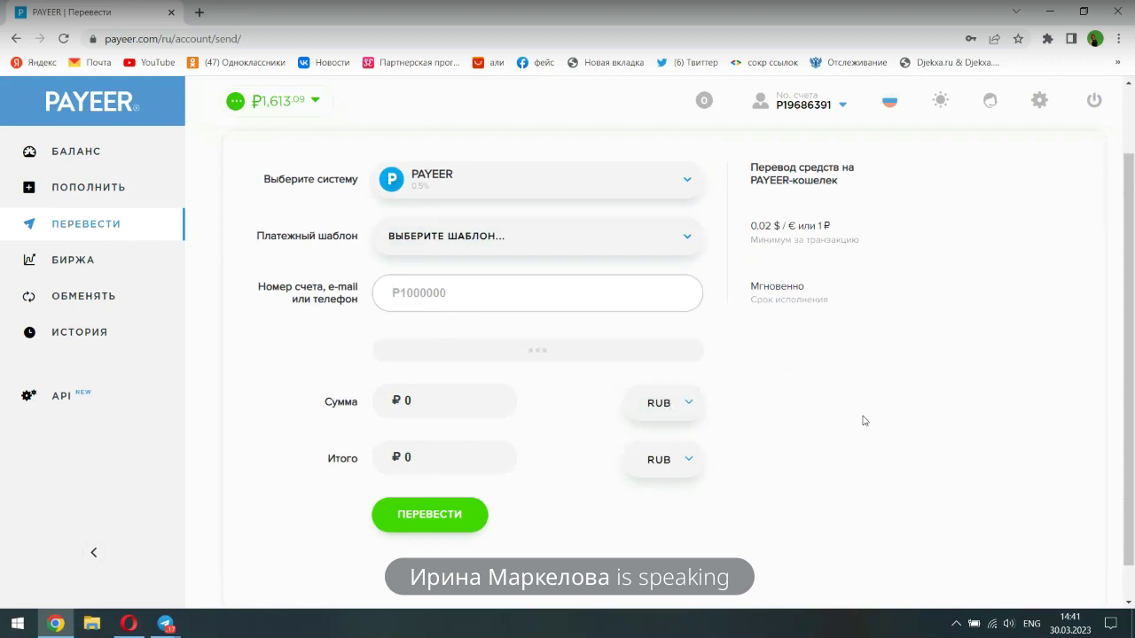
Enter 500 RUB as the transfer amount and replace it with 3500 RUB
{"action": "left_click", "coordinate": [416, 402]}
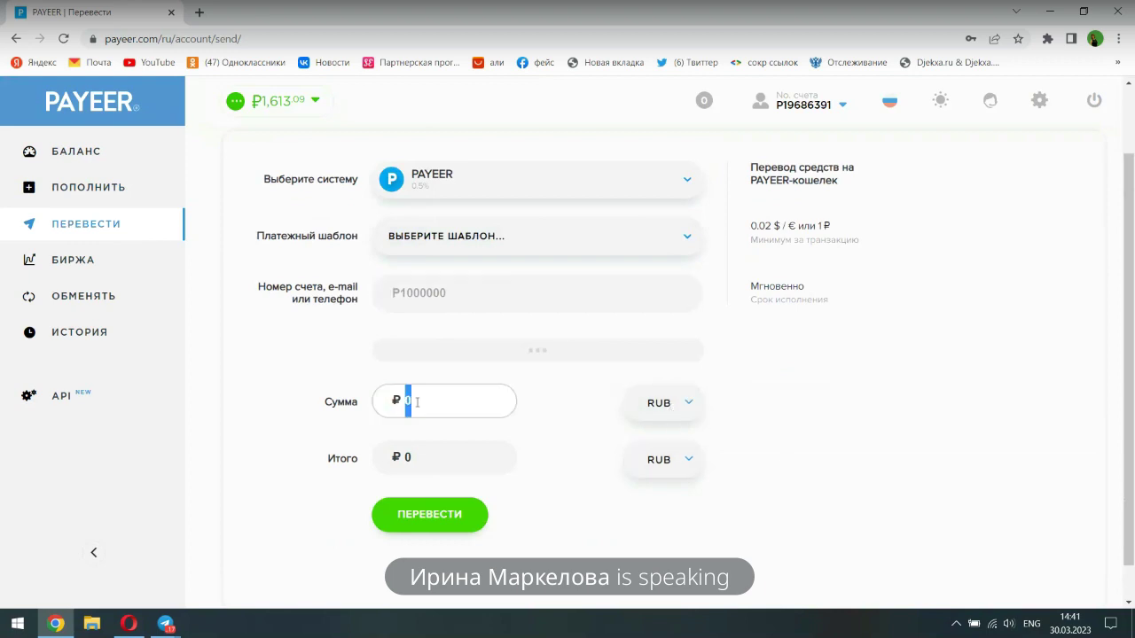
{"action": "type", "text": "500"}
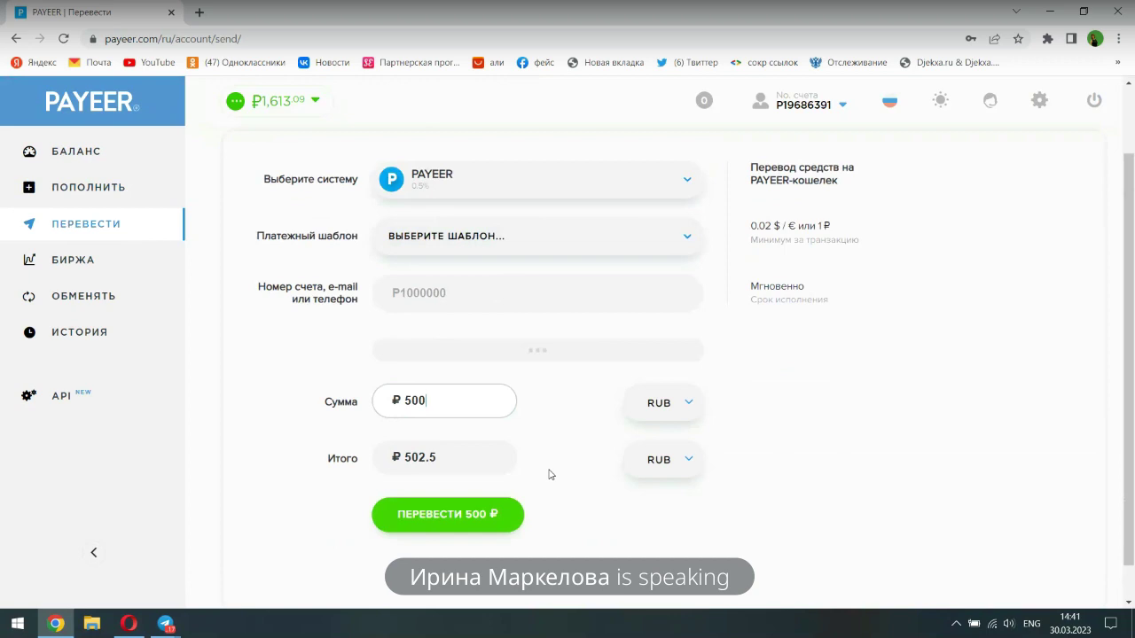
{"action": "left_click_drag", "start_coordinate": [405, 400], "coordinate": [438, 405]}
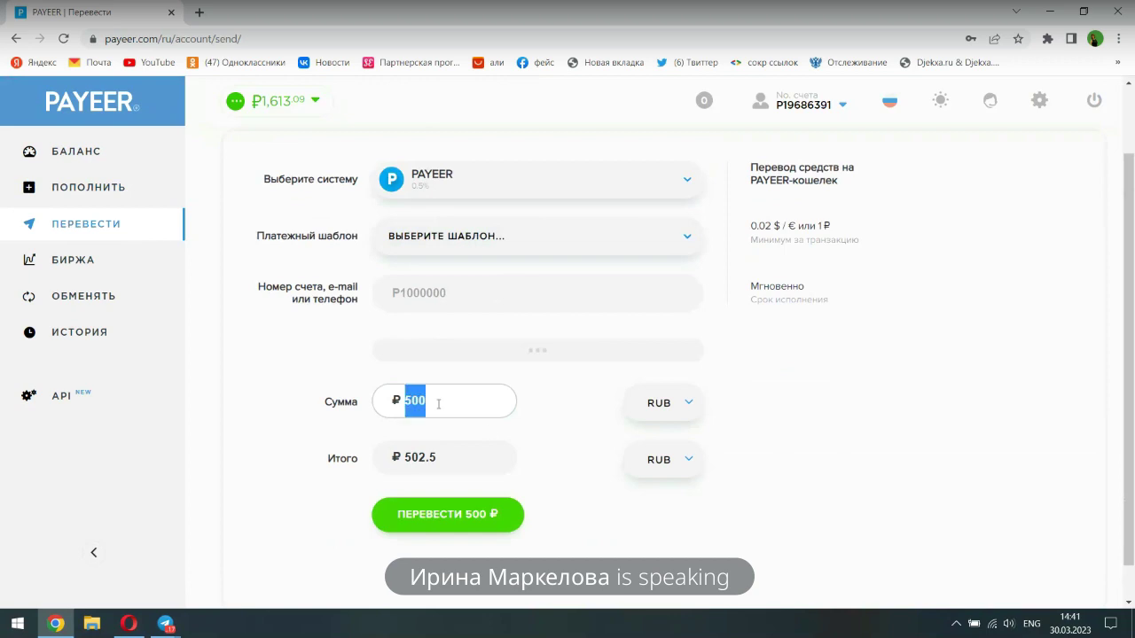
{"action": "type", "text": "3500"}
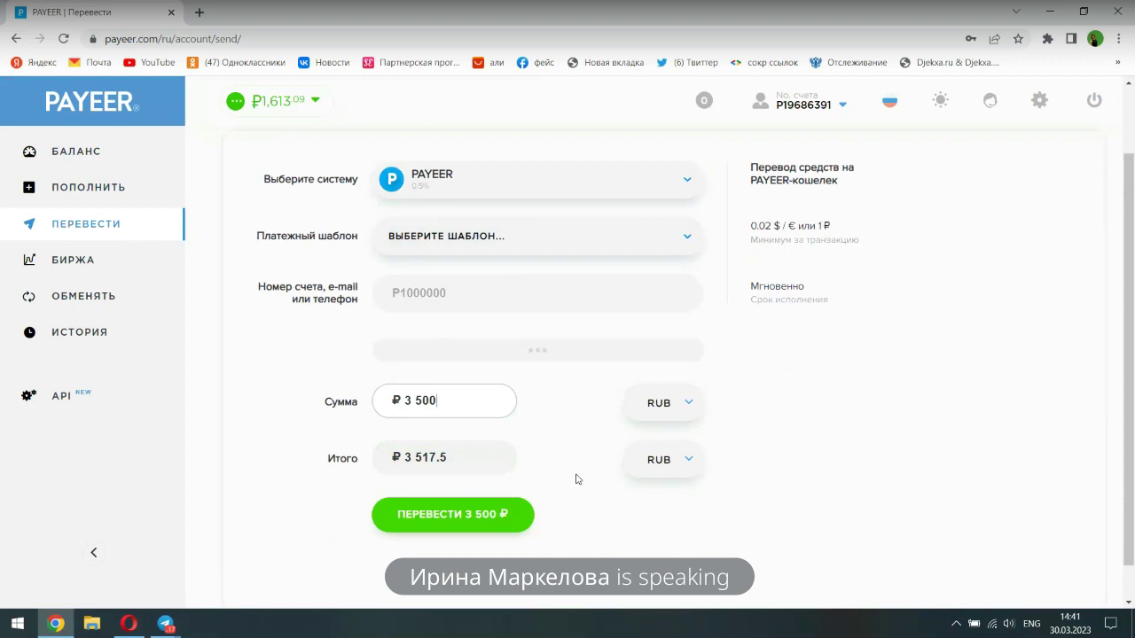
On the exchange page, set up a conversion from the USD balance to the RUB balance with 1 USD as the amount given
{"action": "left_click", "coordinate": [87, 295]}
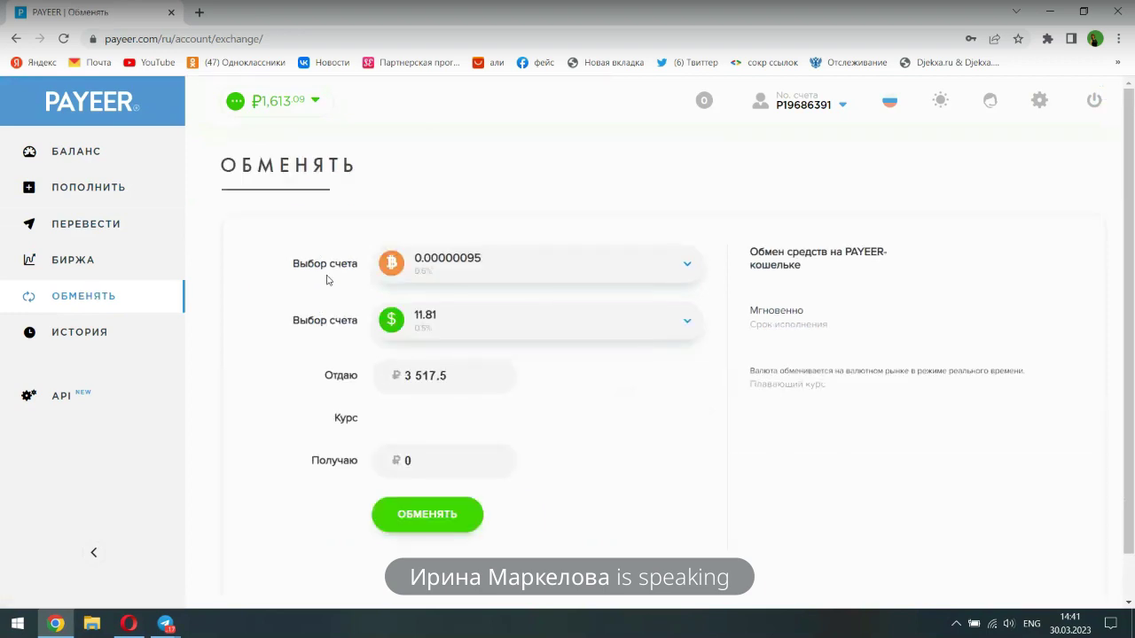
{"action": "left_click", "coordinate": [686, 268]}
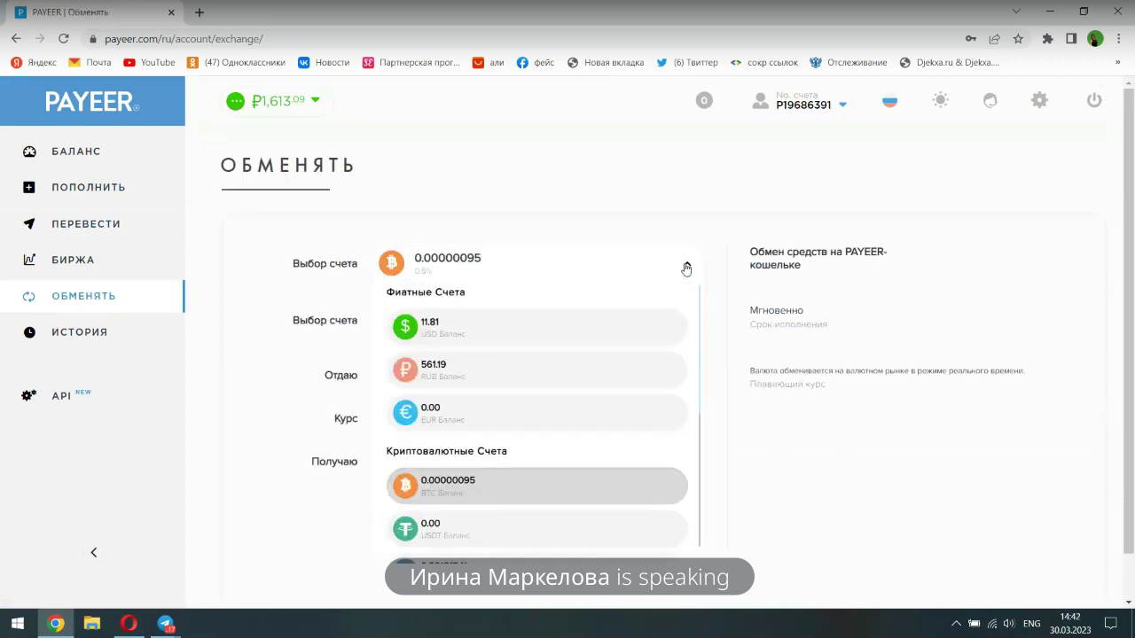
{"action": "left_click", "coordinate": [447, 333]}
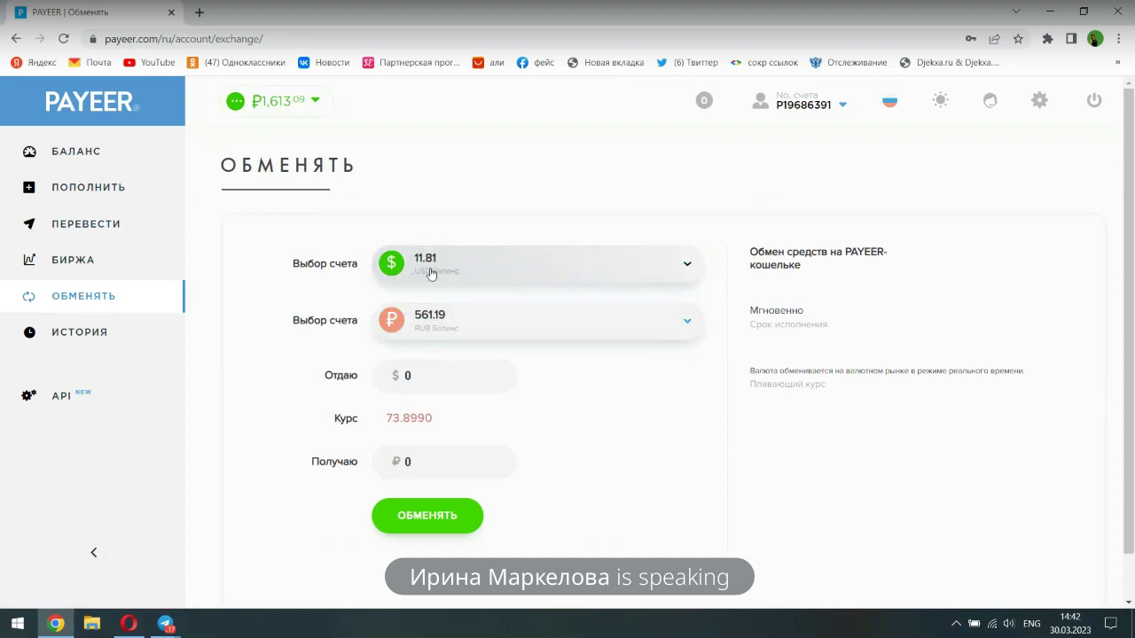
{"action": "left_click", "coordinate": [410, 377]}
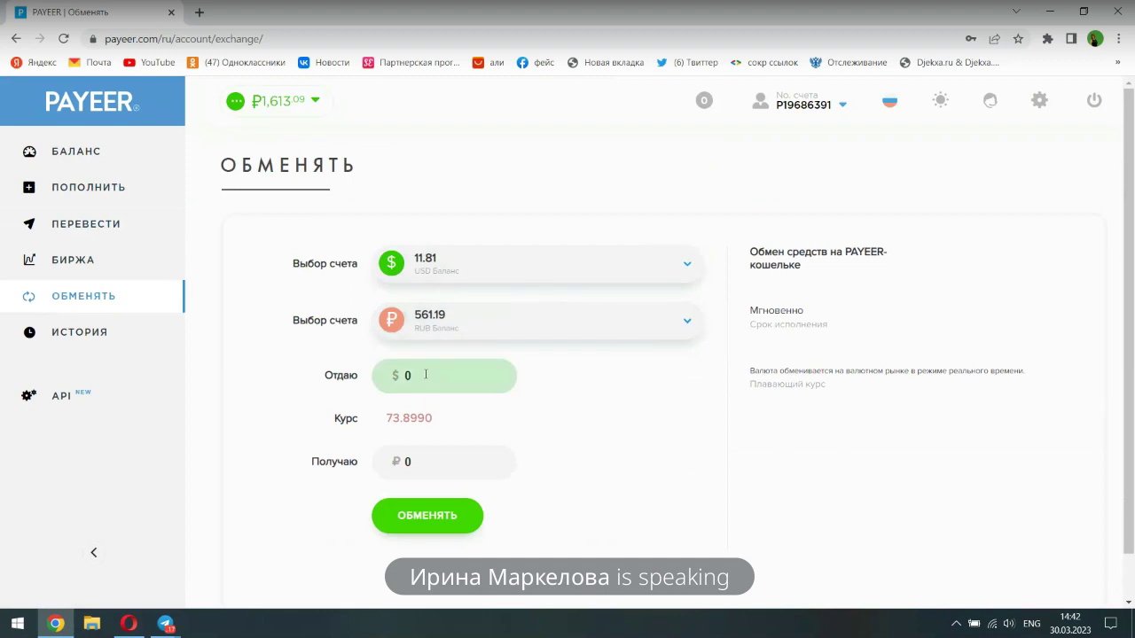
{"action": "double_click", "coordinate": [410, 378]}
{"action": "type", "text": "1"}
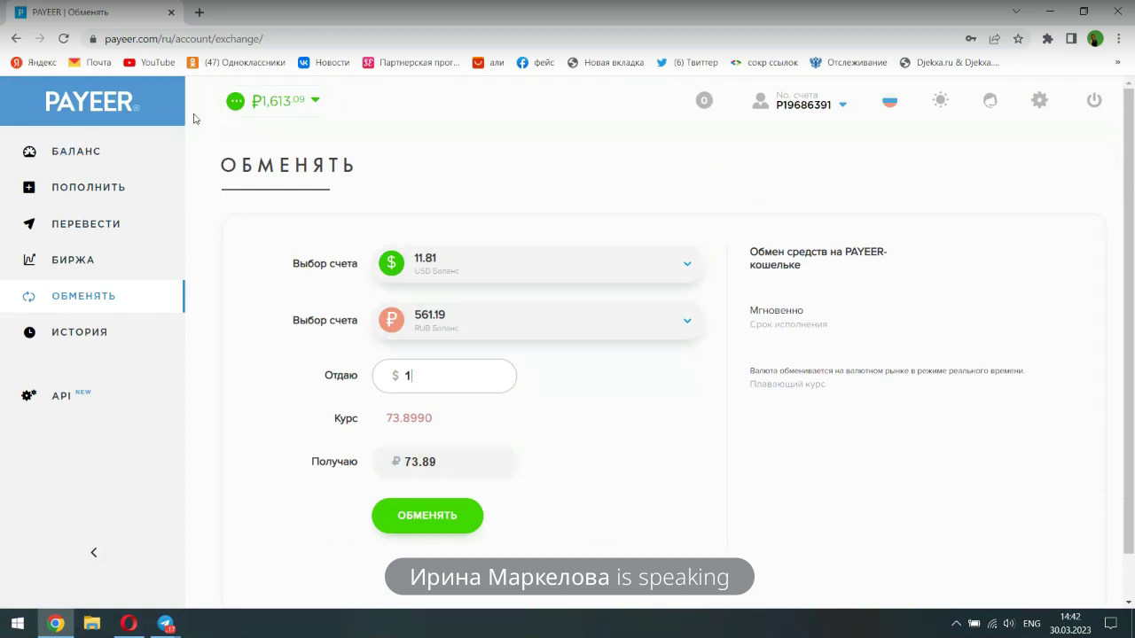
View the account's transaction history, looking over the income and expense entries
{"action": "left_click", "coordinate": [101, 339]}
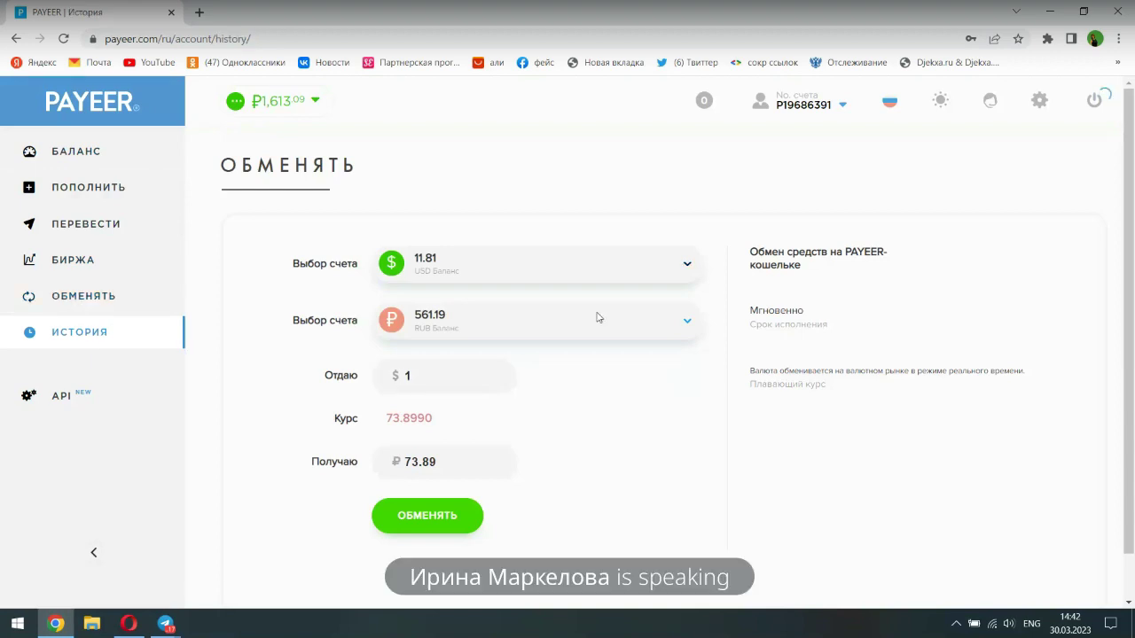
{"action": "scroll", "coordinate": [555, 364], "scroll_direction": "down", "scroll_amount": 1}
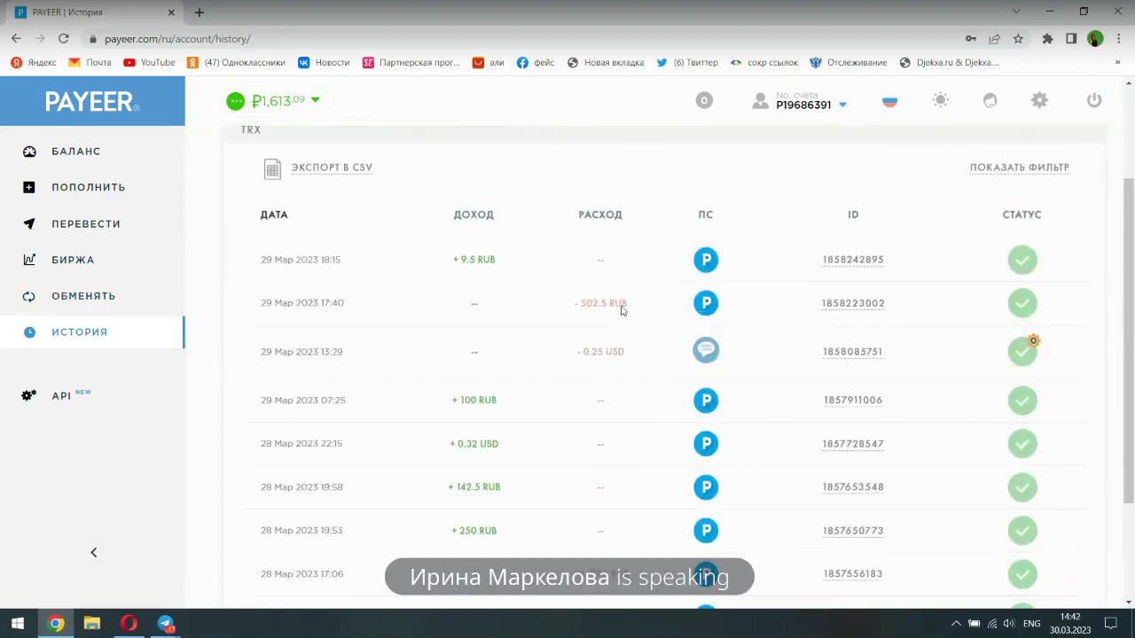
{"action": "scroll", "coordinate": [607, 330], "scroll_direction": "down", "scroll_amount": 1}
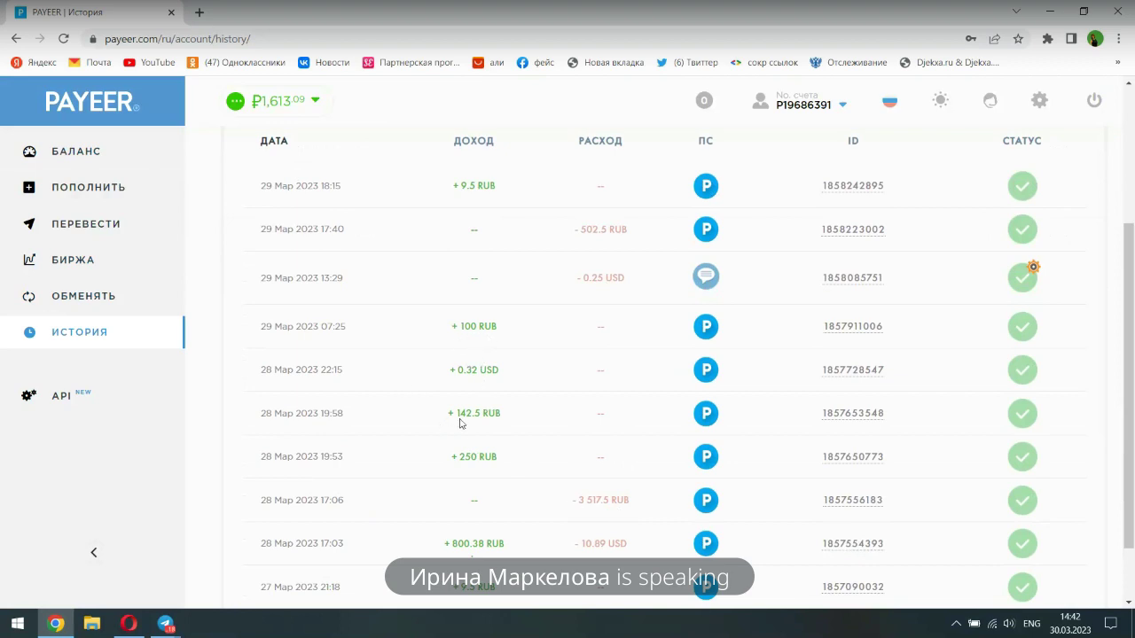
{"action": "scroll", "coordinate": [435, 403], "scroll_direction": "up", "scroll_amount": 2}
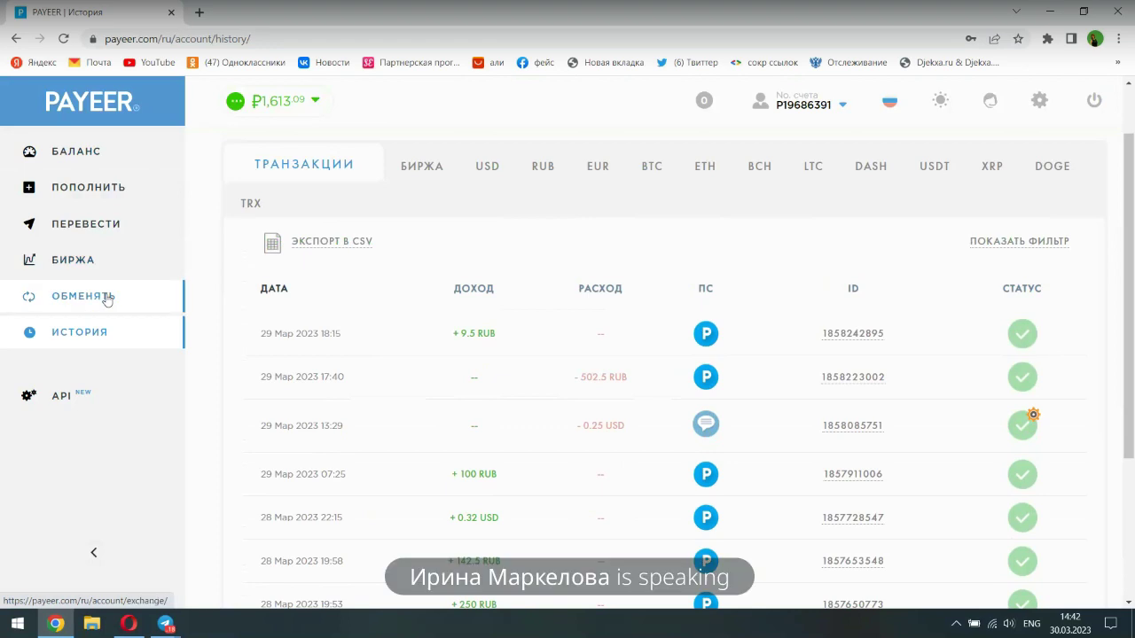
On the transfer page, choose QIWI as the payment system and enter 1000 RUB as the transfer amount
{"action": "left_click", "coordinate": [147, 232]}
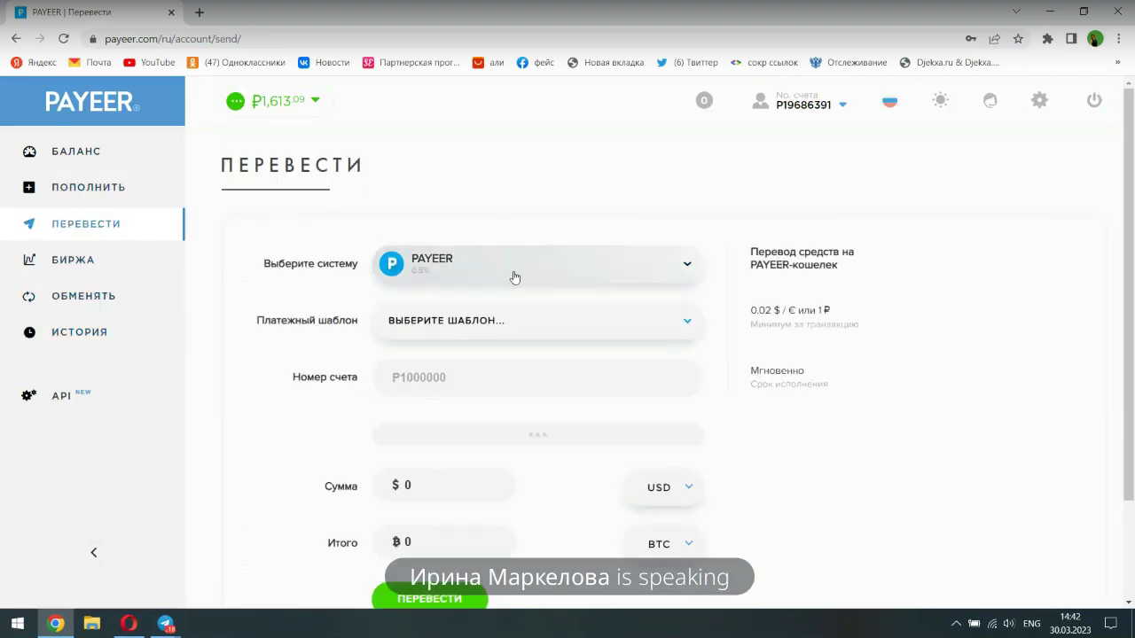
{"action": "left_click", "coordinate": [514, 277]}
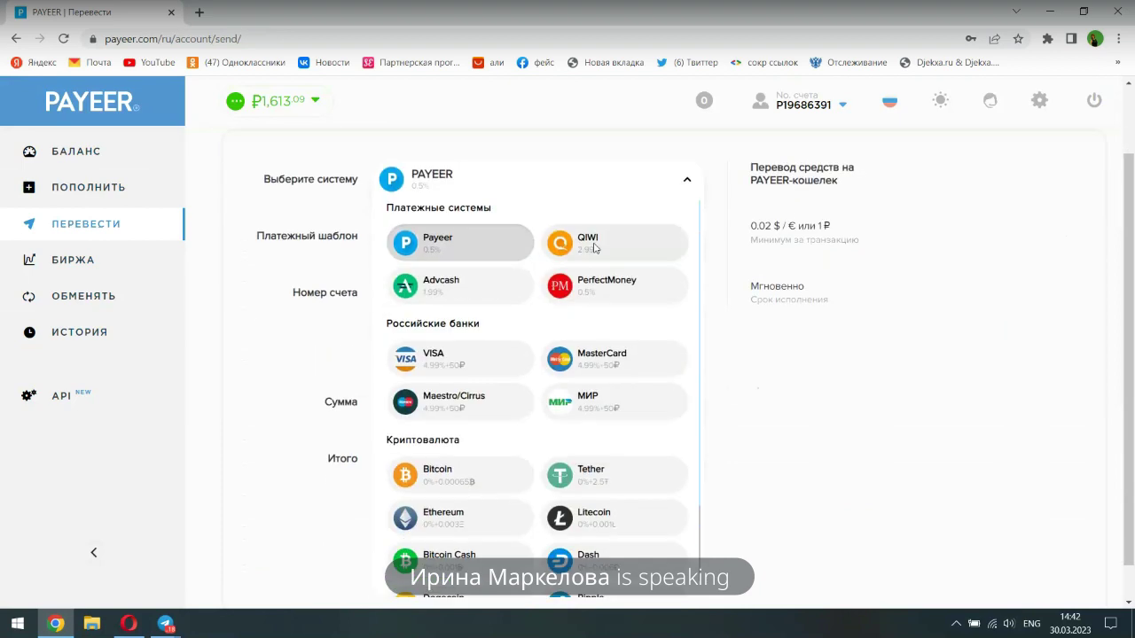
{"action": "left_click", "coordinate": [593, 248]}
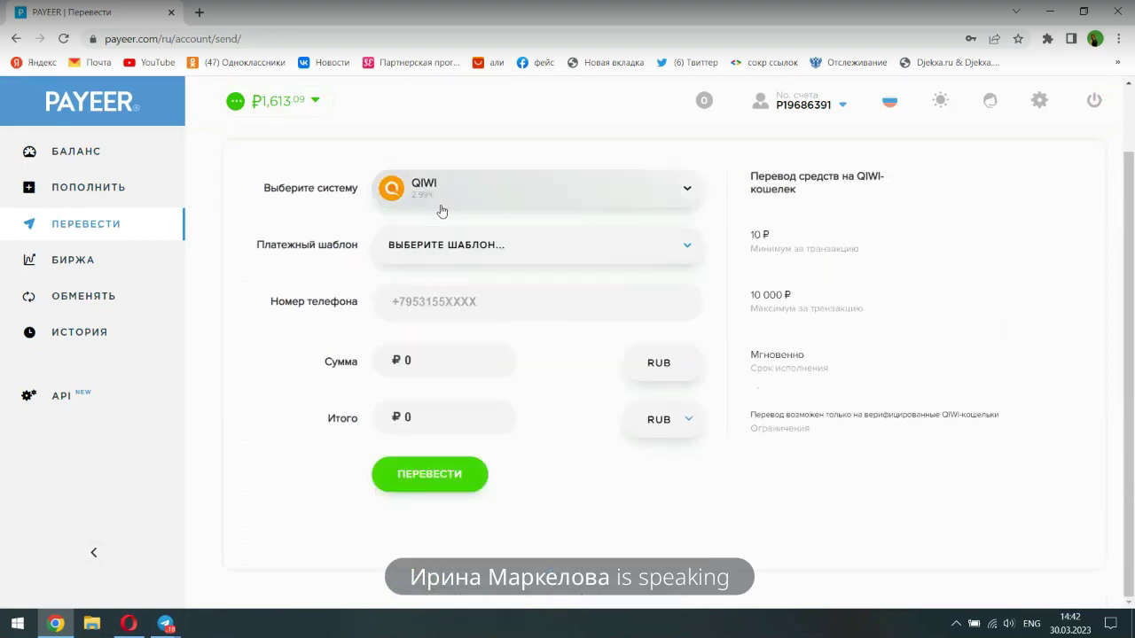
{"action": "left_click", "coordinate": [402, 306]}
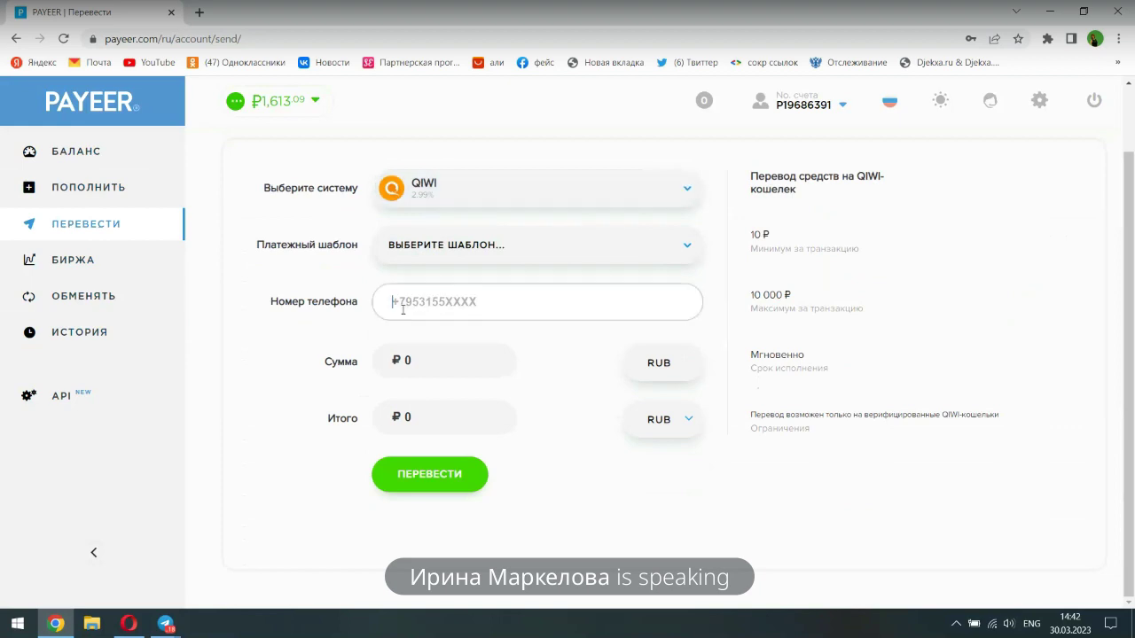
{"action": "left_click", "coordinate": [406, 362]}
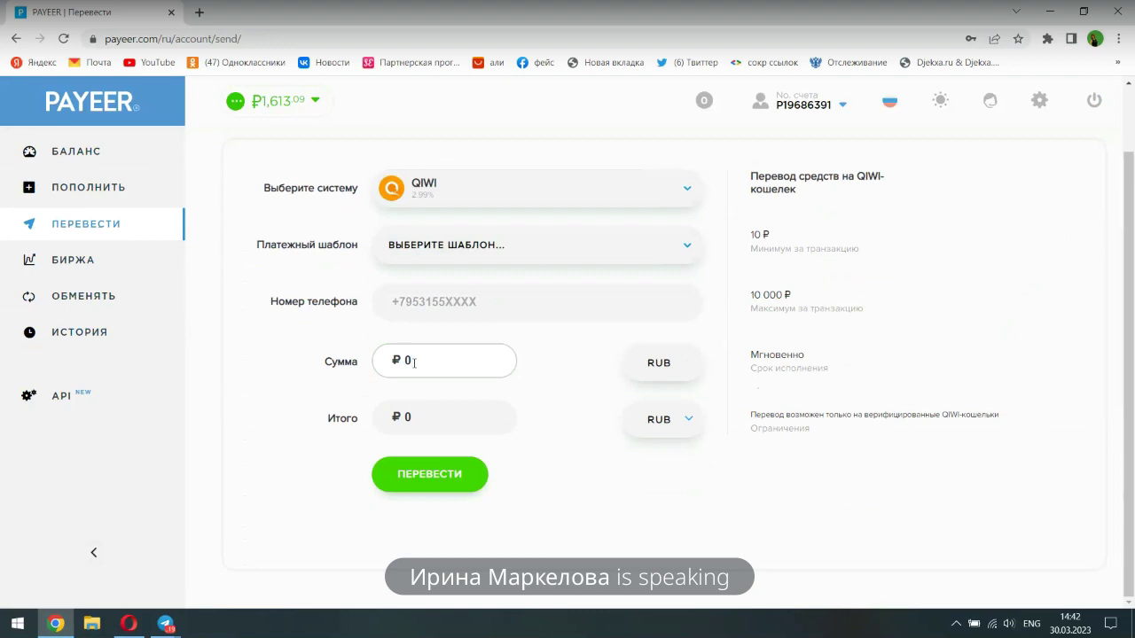
{"action": "key", "text": "BackSpace"}
{"action": "type", "text": "1 000"}
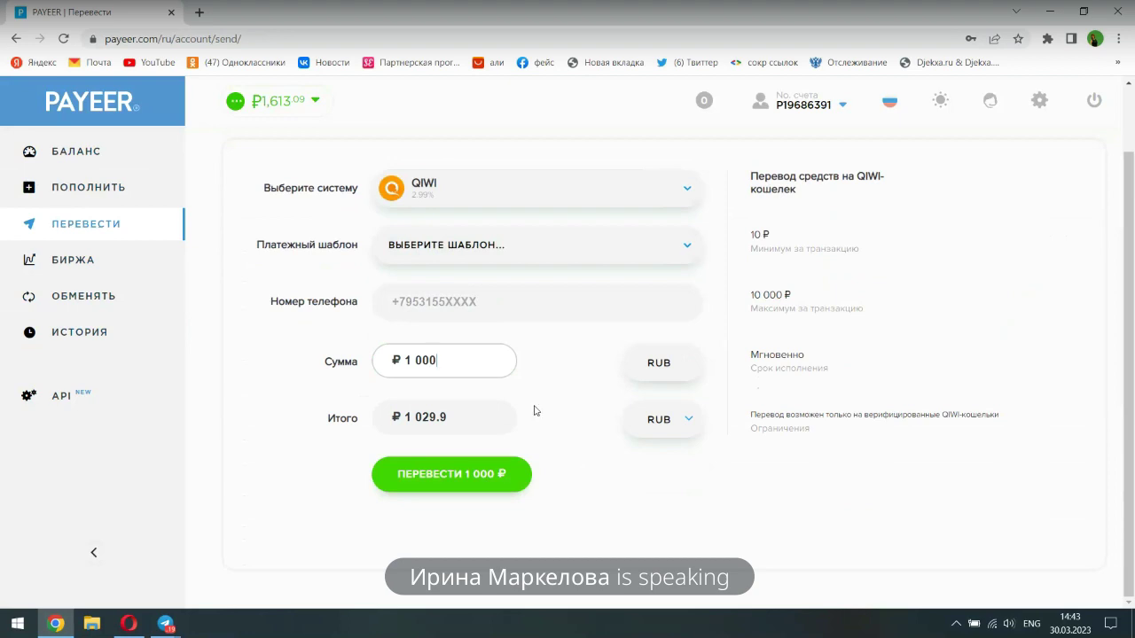
In a new browser tab, search Google for "bestchange мониторинг обменников" and open the bestchange.ru site
{"action": "left_click", "coordinate": [199, 12]}
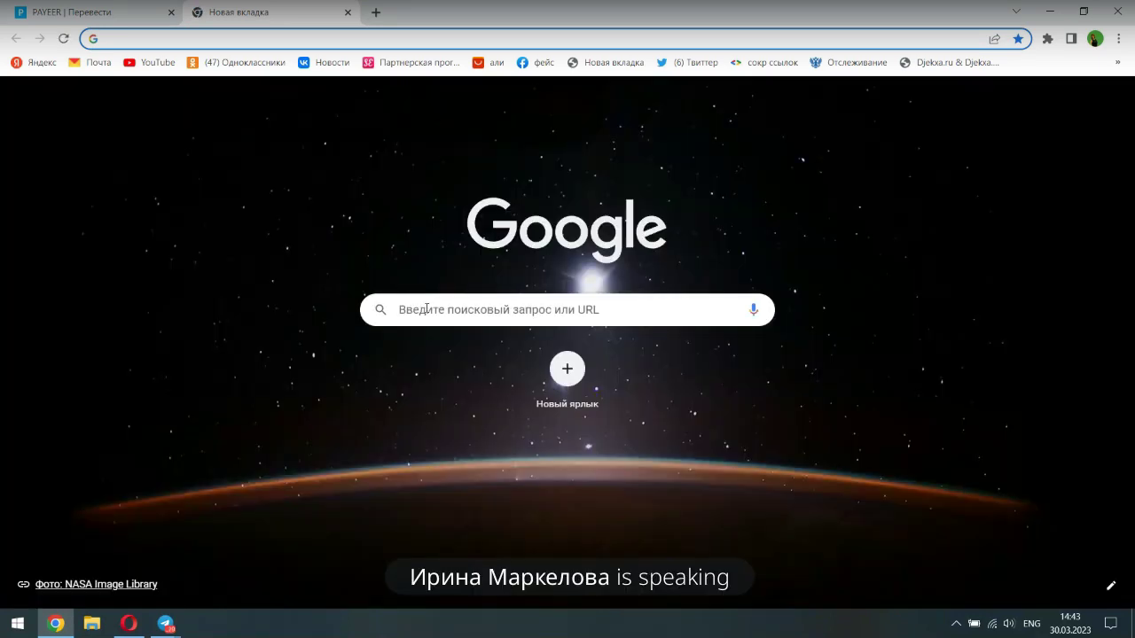
{"action": "left_click", "coordinate": [427, 308]}
{"action": "type", "text": "d"}
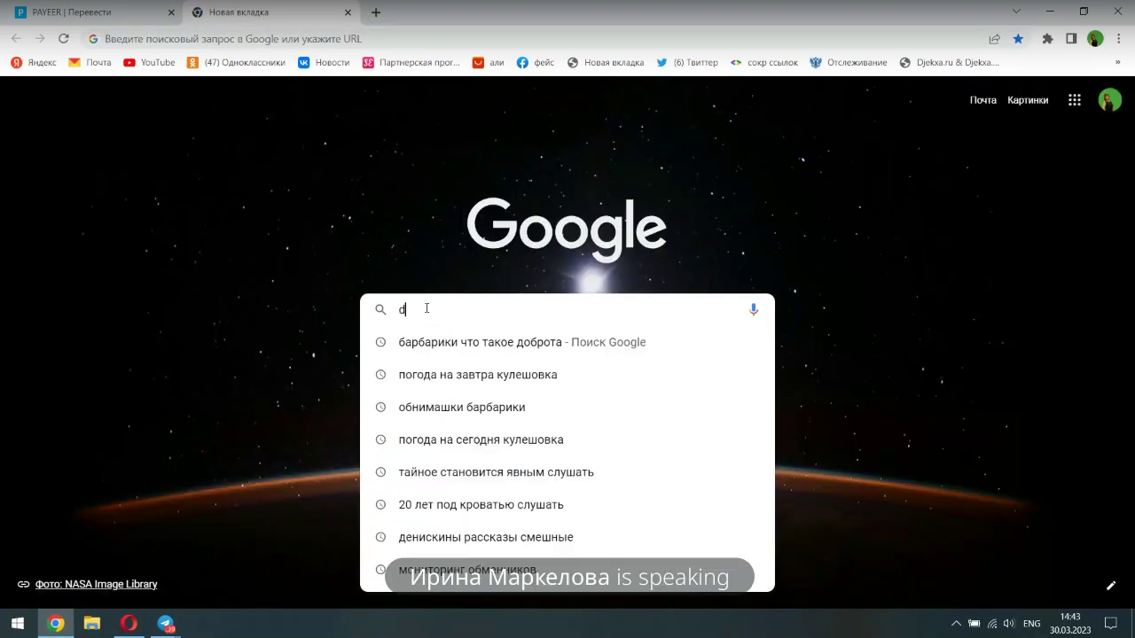
{"action": "key", "text": "BackSpace"}
{"action": "type", "text": "best"}
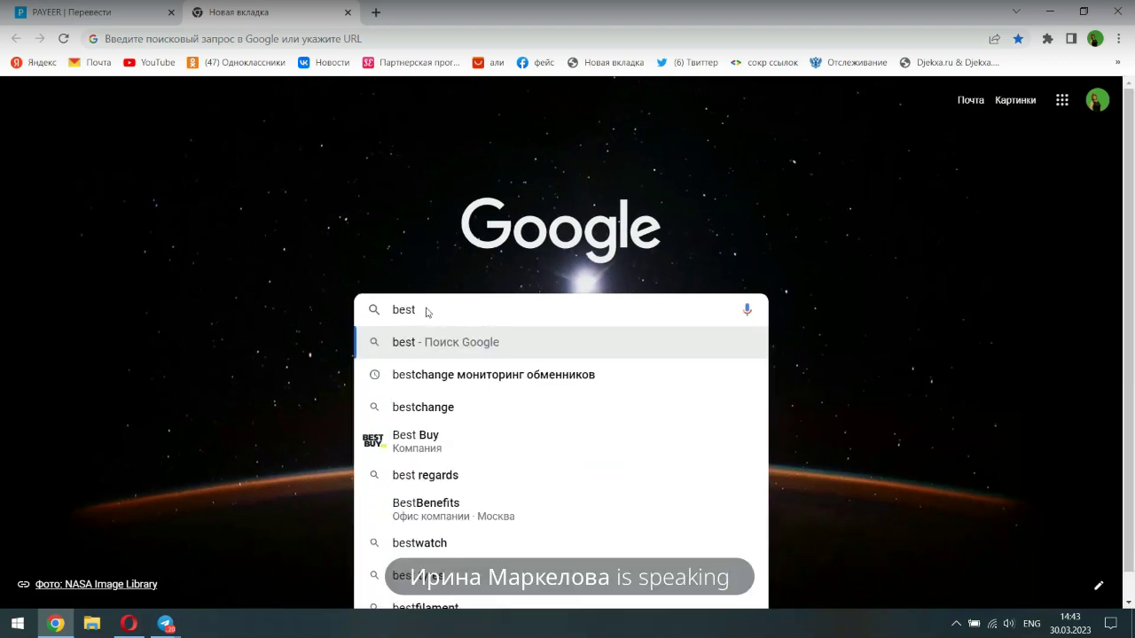
{"action": "left_click", "coordinate": [450, 375]}
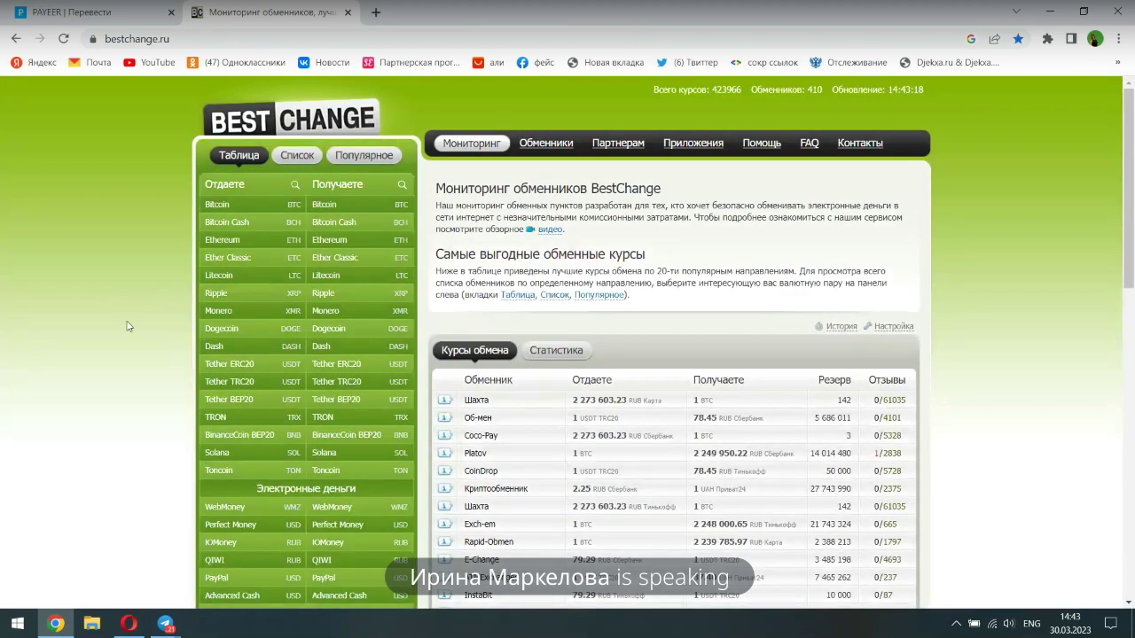
In the BestChange currency table, choose Payeer RUB as the currency given and Тинькофф RUB as the currency received
{"action": "scroll", "coordinate": [127, 326], "scroll_direction": "down", "scroll_amount": 1}
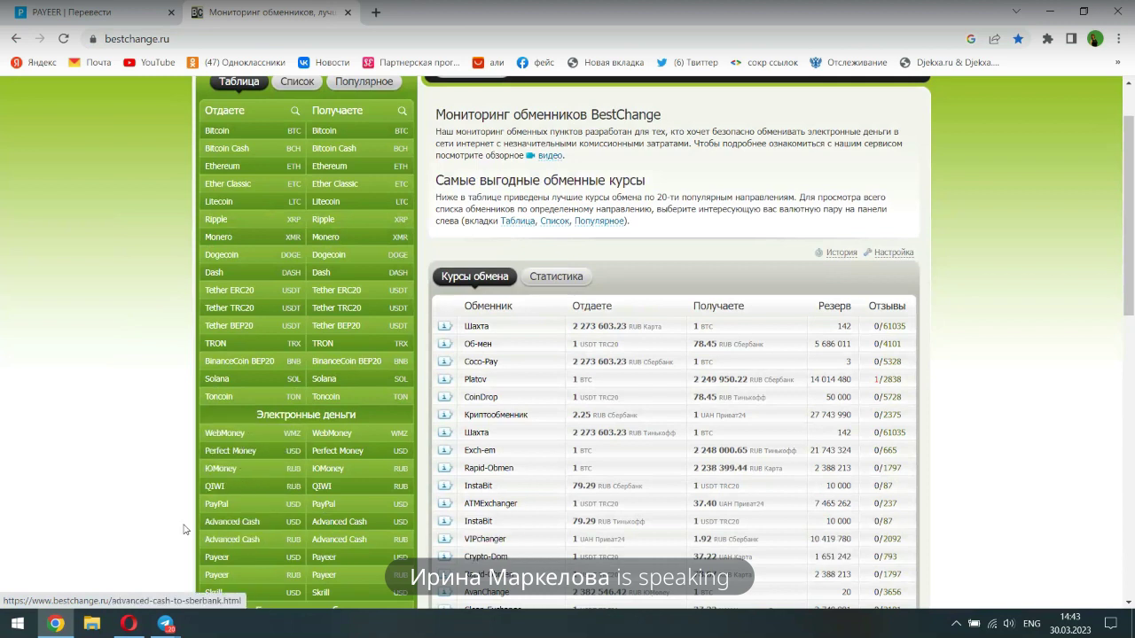
{"action": "scroll", "coordinate": [186, 528], "scroll_direction": "down", "scroll_amount": 2}
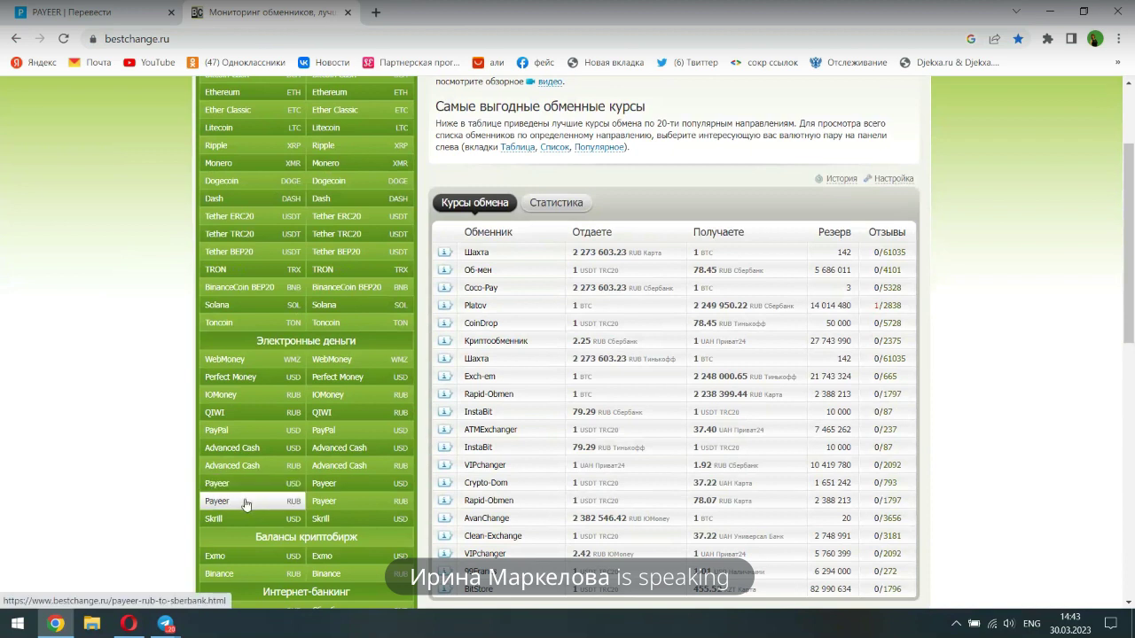
{"action": "left_click", "coordinate": [246, 504]}
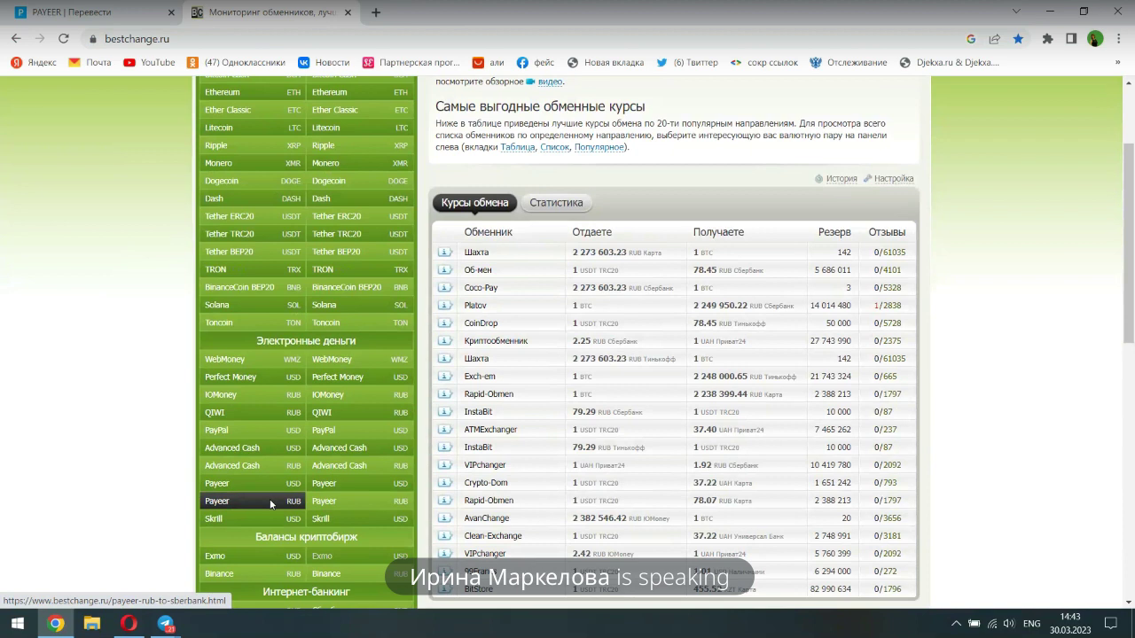
{"action": "scroll", "coordinate": [359, 502], "scroll_direction": "down", "scroll_amount": 2}
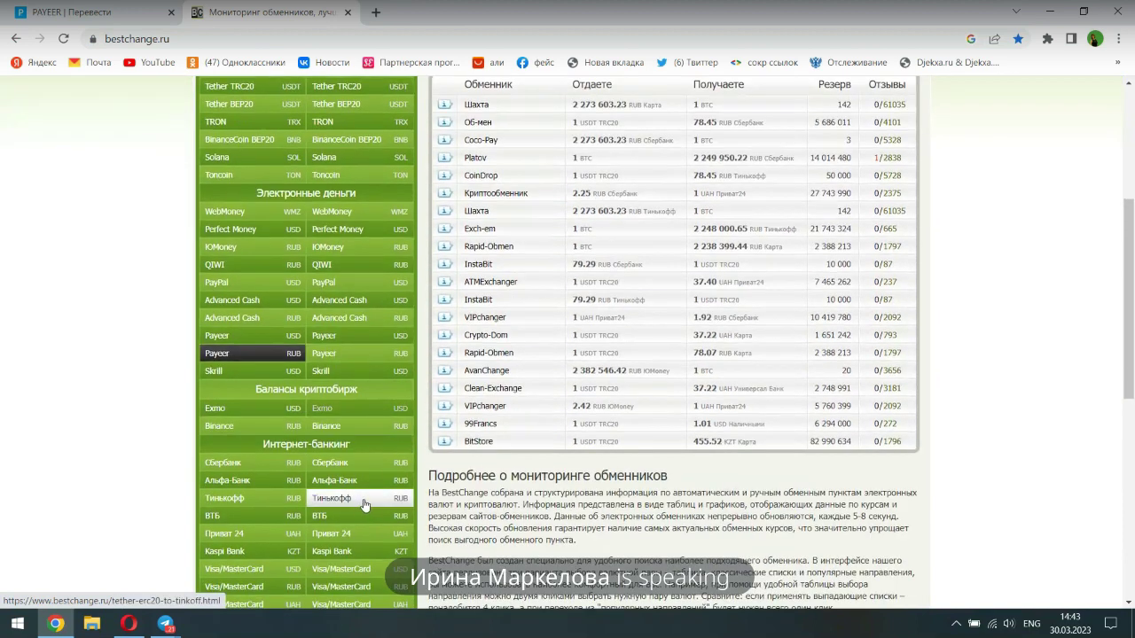
{"action": "left_click", "coordinate": [368, 503]}
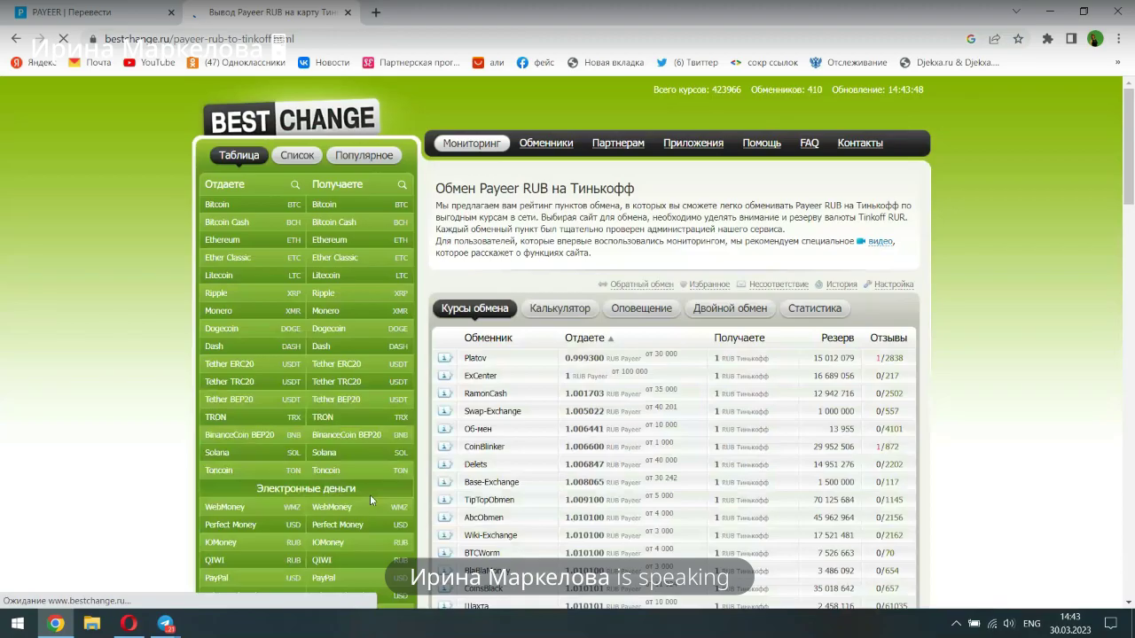
Examine the exchangers listed for Payeer RUB to Тинькофф, comparing their rates and minimum exchange amounts
{"action": "scroll", "coordinate": [369, 500], "scroll_direction": "down", "scroll_amount": 1}
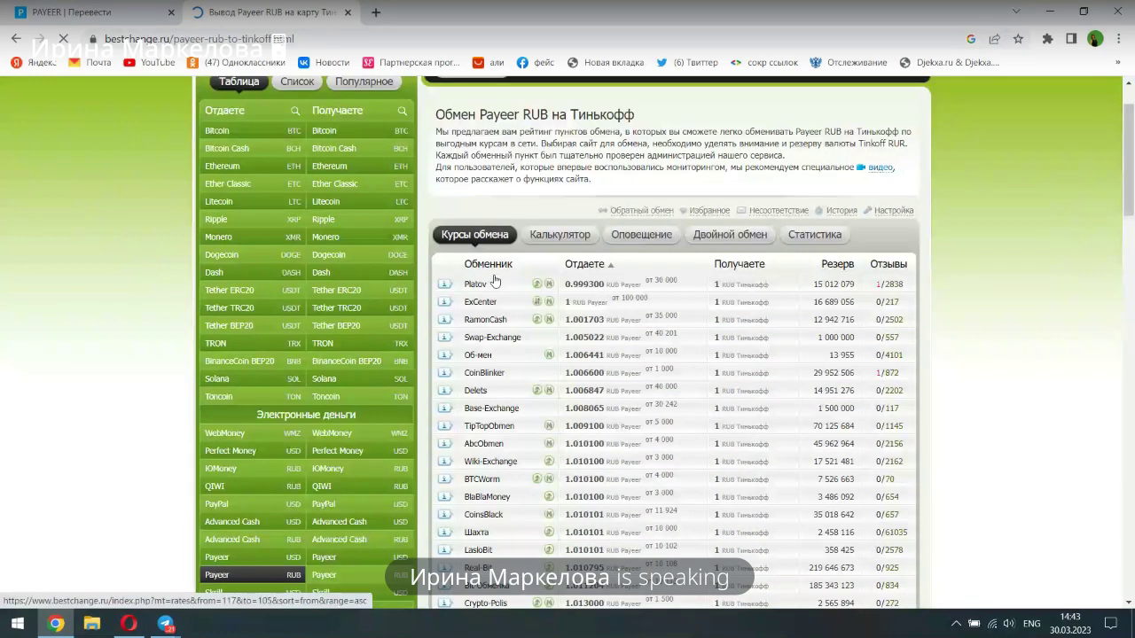
{"action": "left_click", "coordinate": [495, 281]}
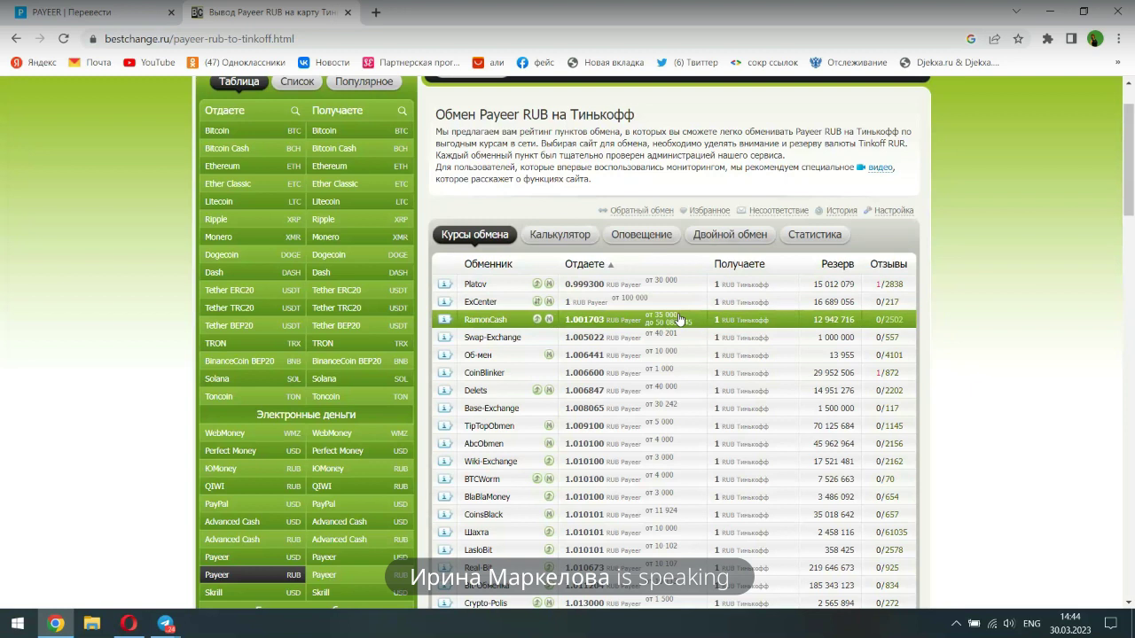
{"action": "scroll", "coordinate": [667, 309], "scroll_direction": "down", "scroll_amount": 1}
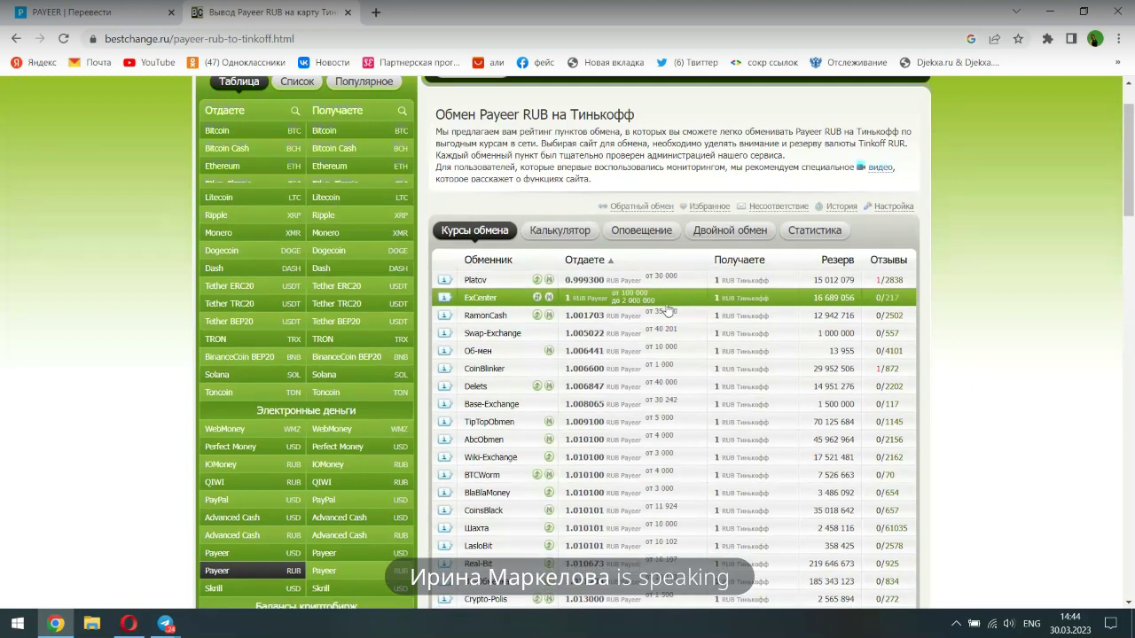
{"action": "scroll", "coordinate": [667, 308], "scroll_direction": "down", "scroll_amount": 1}
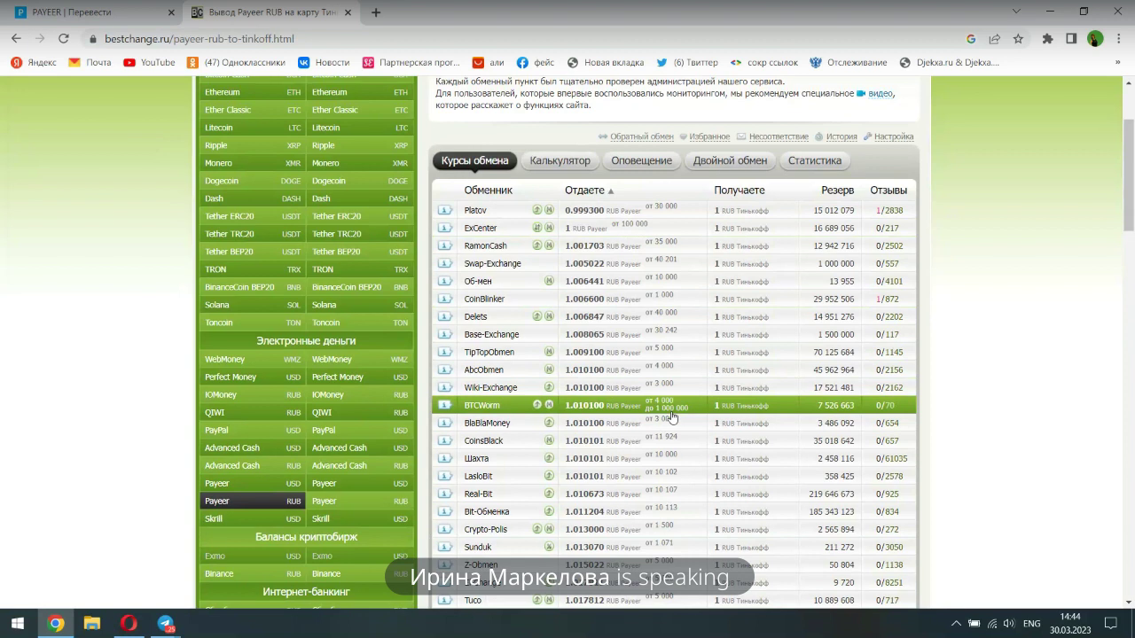
{"action": "scroll", "coordinate": [671, 417], "scroll_direction": "down", "scroll_amount": 2}
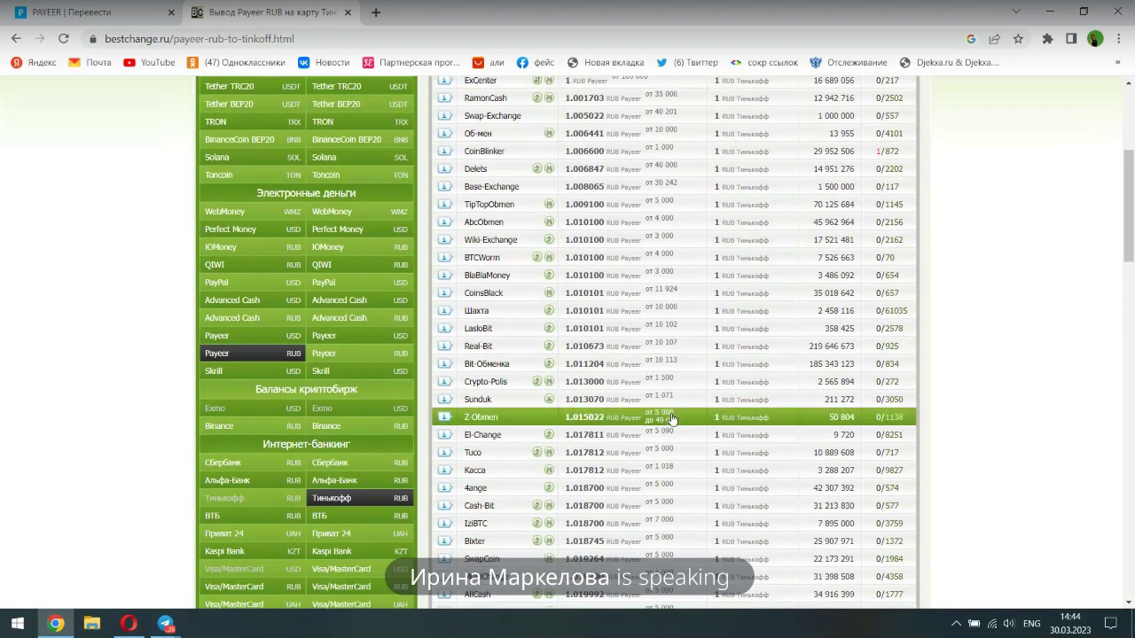